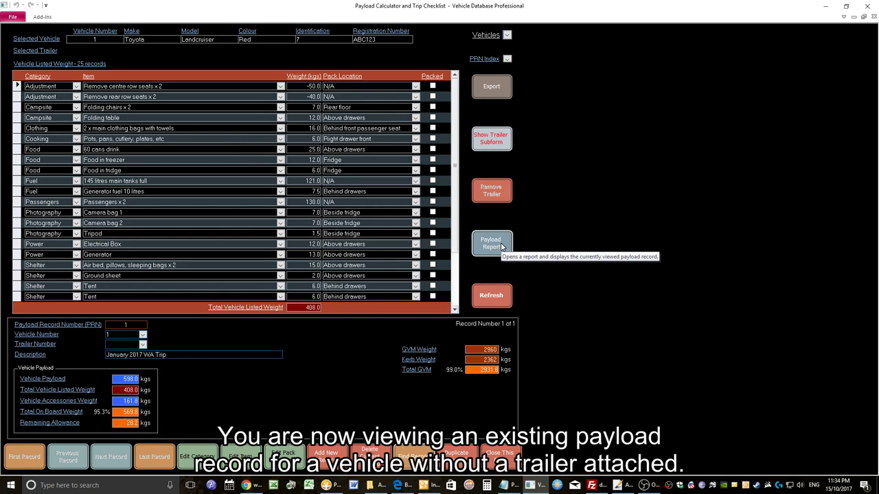
# - Open the payload report for the Toyota Landcruiser record, page through to its last page, and close the report
pyautogui.click(501, 246)
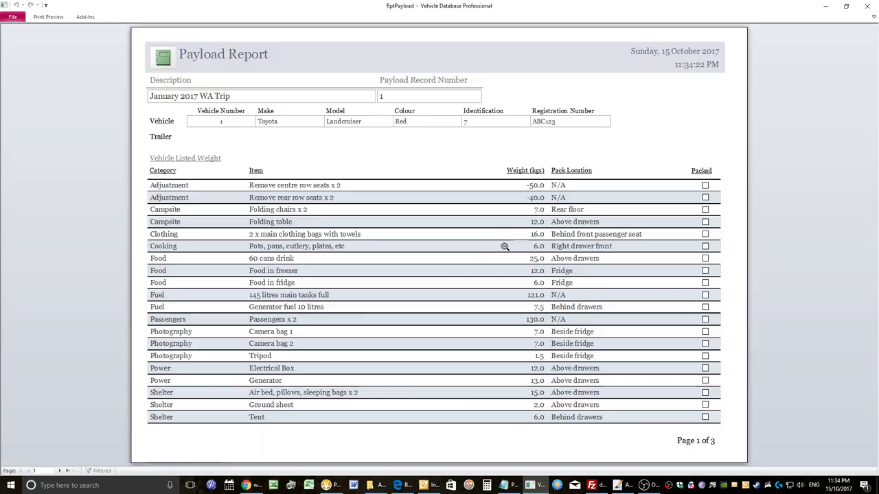
pyautogui.rightClick(343, 394)
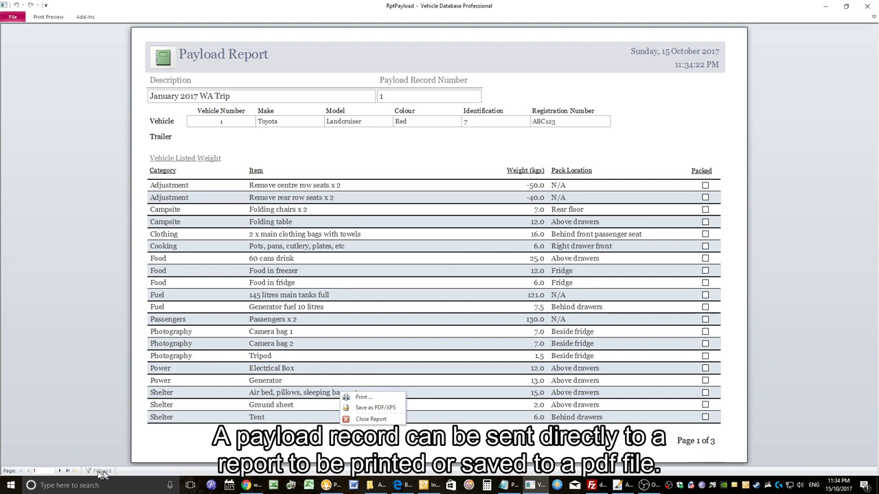
pyautogui.click(61, 470)
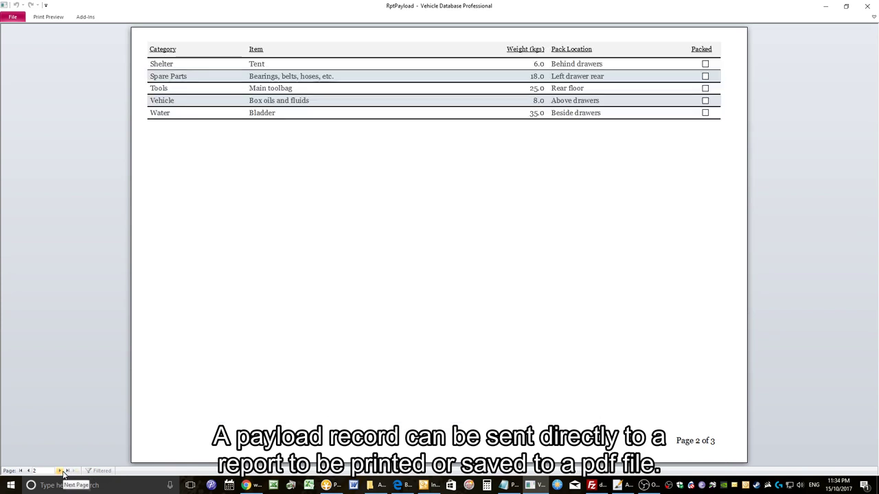
pyautogui.click(61, 471)
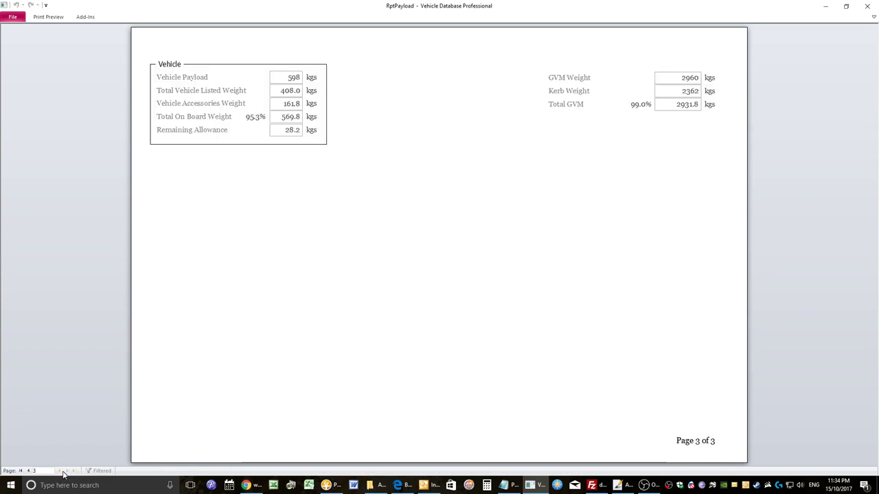
pyautogui.rightClick(322, 276)
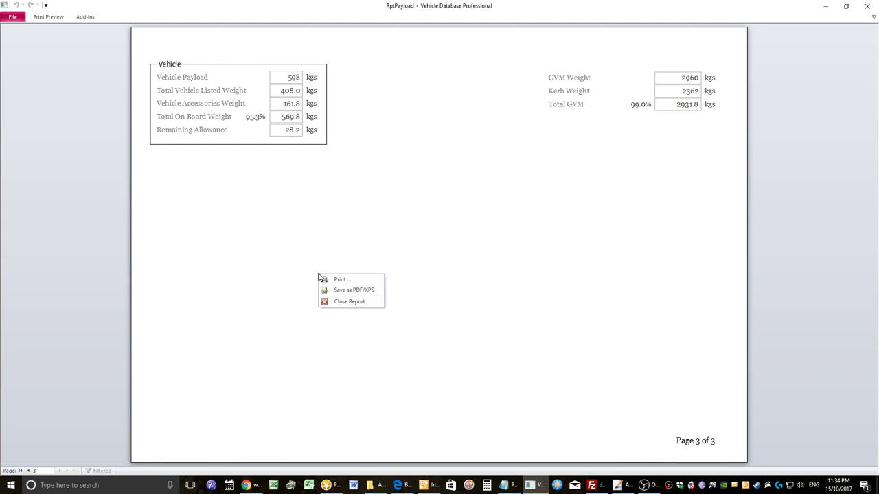
pyautogui.click(342, 302)
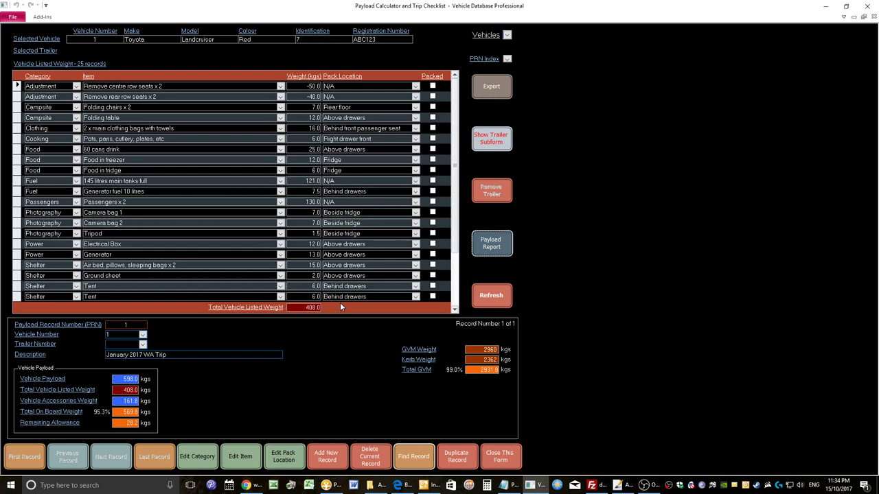
# - Switch to the payload record of vehicle 3, the Ford Ranger, and view its trailer listed weight subform, hiding it again when done
pyautogui.click(506, 35)
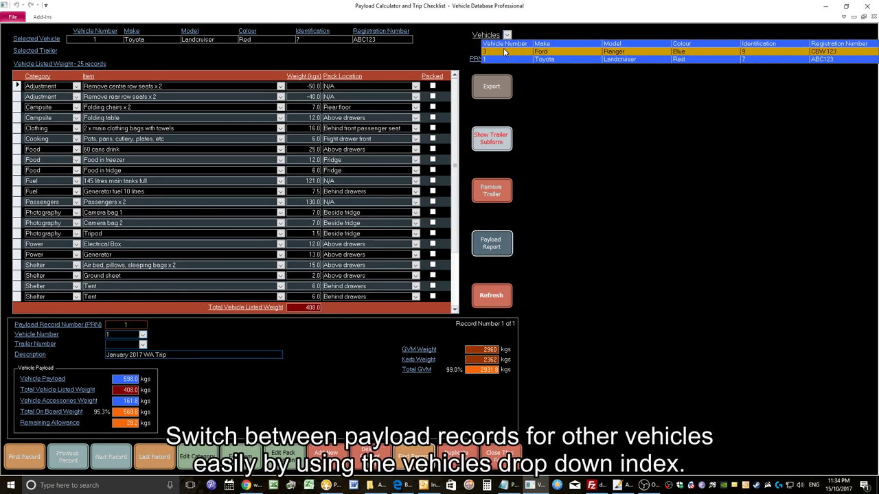
pyautogui.click(505, 51)
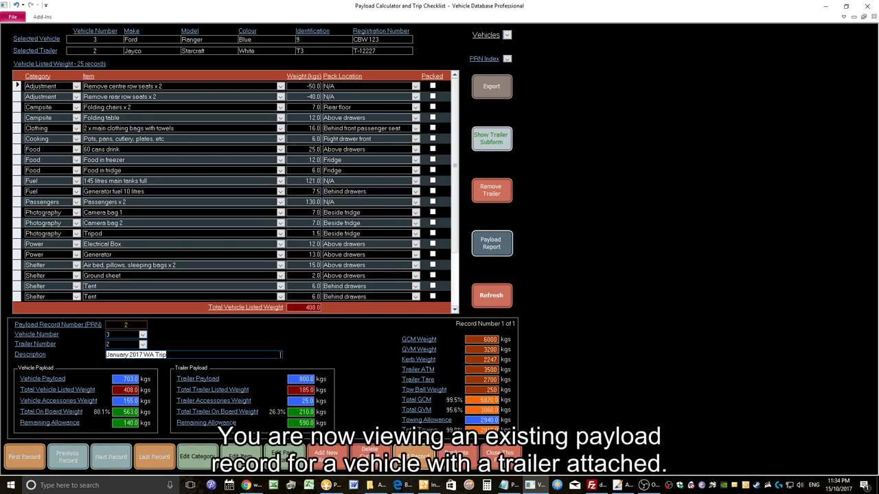
pyautogui.click(280, 354)
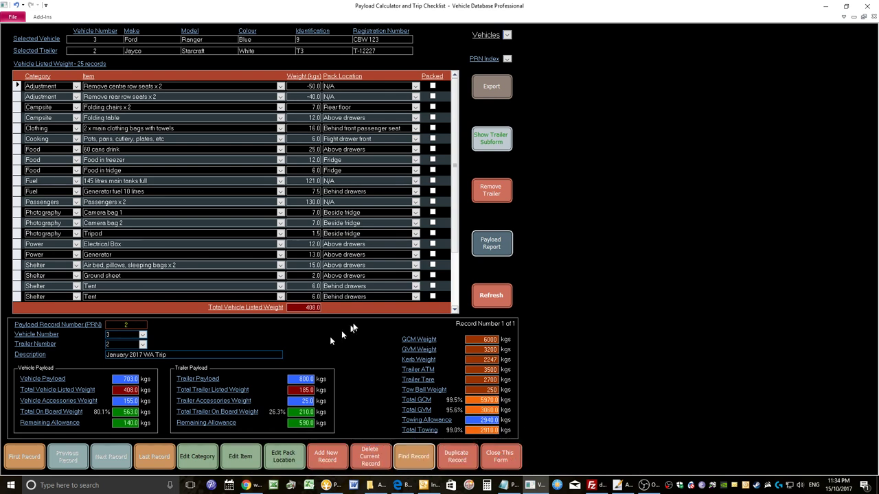
pyautogui.click(499, 135)
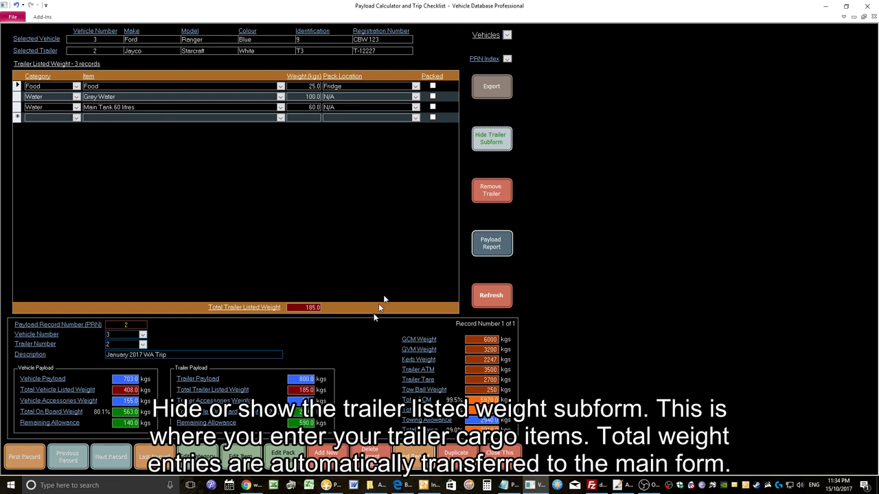
pyautogui.click(492, 140)
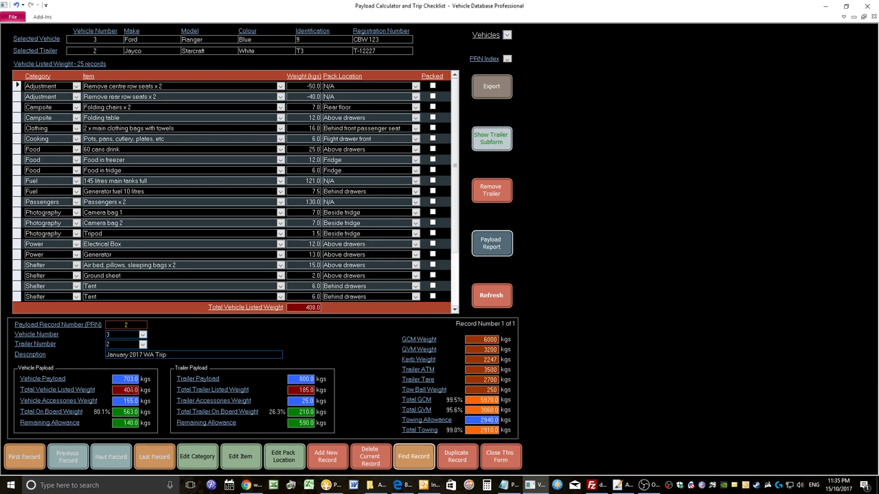
# - Open the payload report for the Ford Ranger with the Jayco trailer, page through to its last page, and close it
pyautogui.click(489, 251)
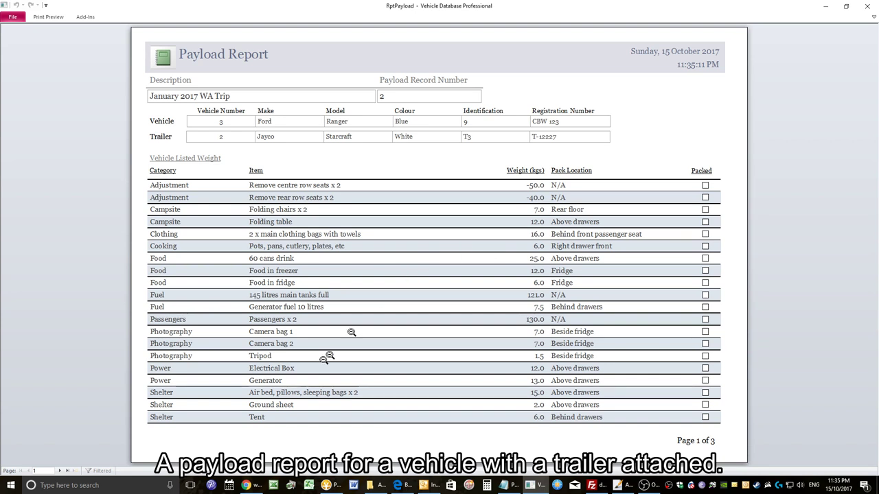
pyautogui.click(62, 471)
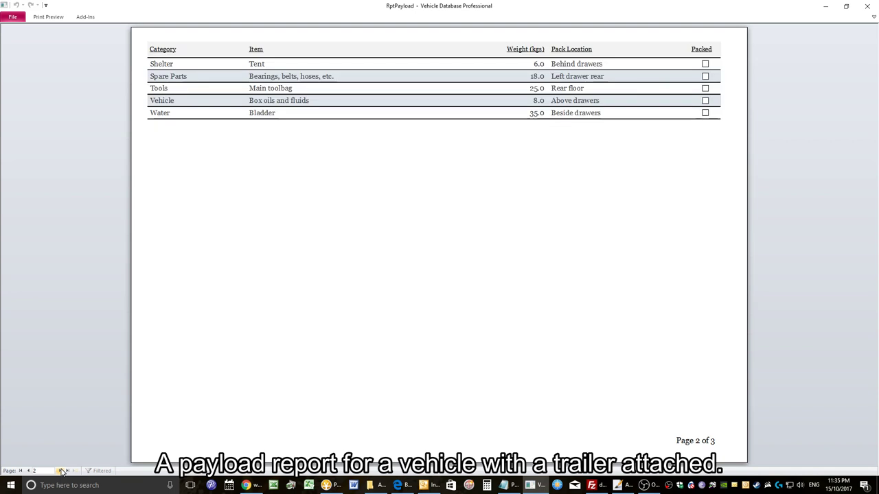
pyautogui.click(62, 471)
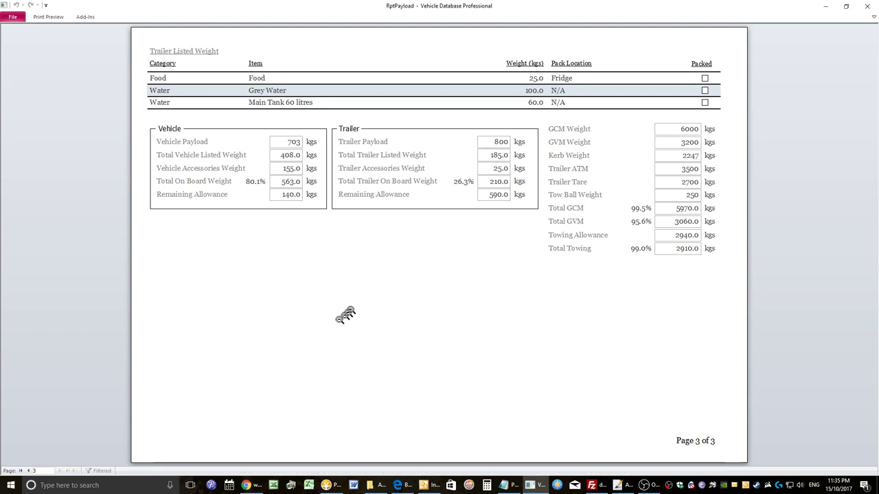
pyautogui.rightClick(376, 290)
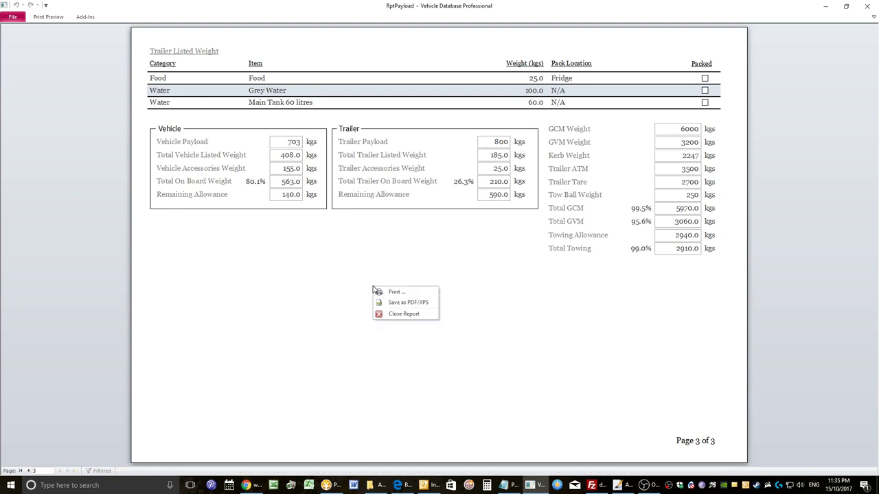
pyautogui.click(403, 315)
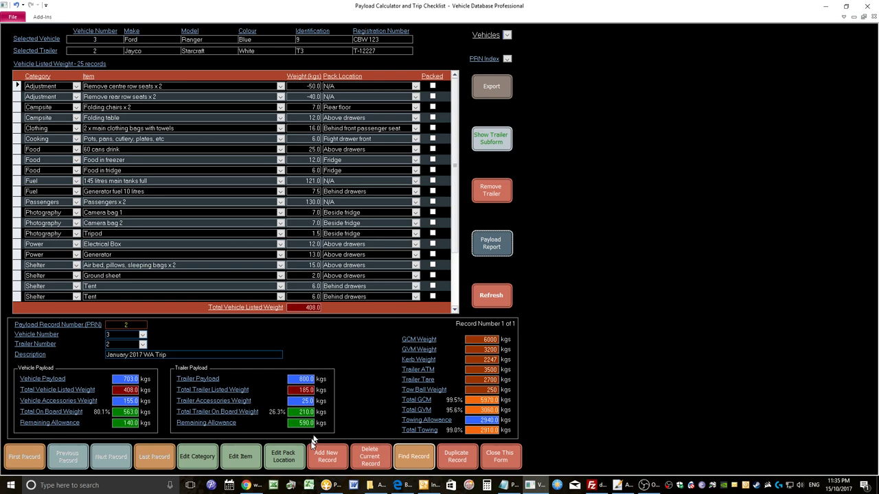
# - Add a new payload record for vehicle 3 (Ford Ranger) with trailer 2 (Jayco Starcraft) attached
pyautogui.click(316, 457)
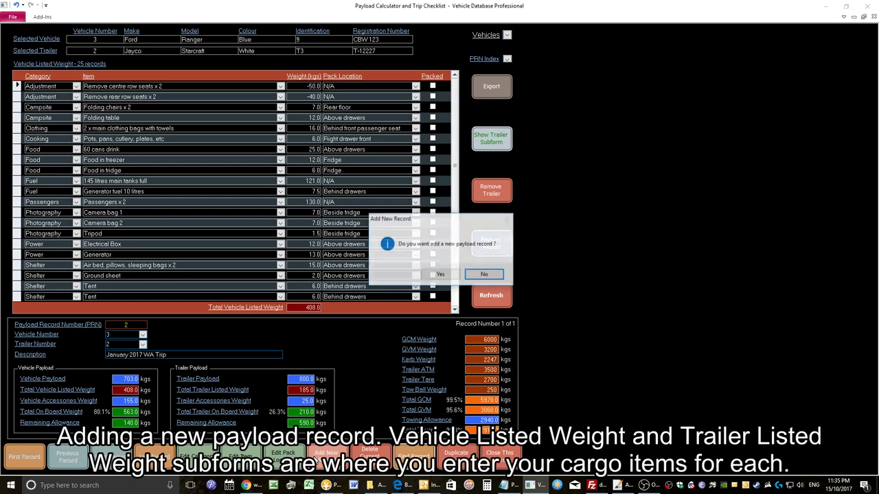
pyautogui.click(436, 275)
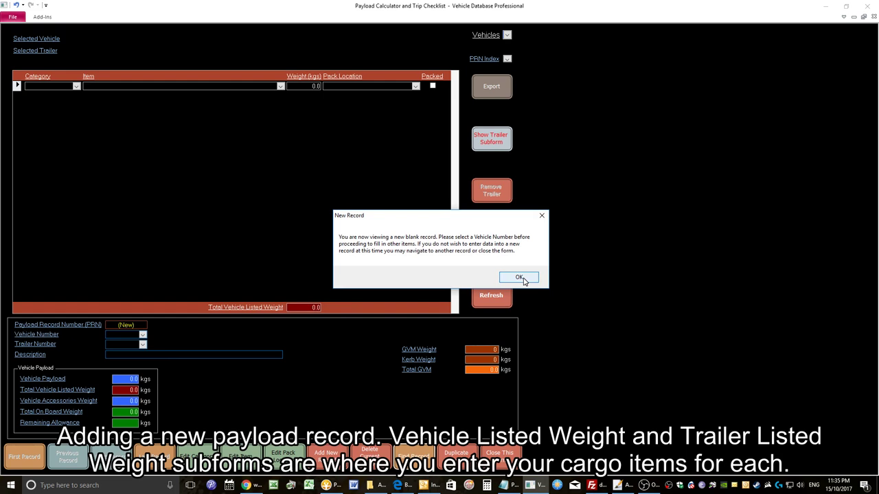
pyautogui.click(520, 278)
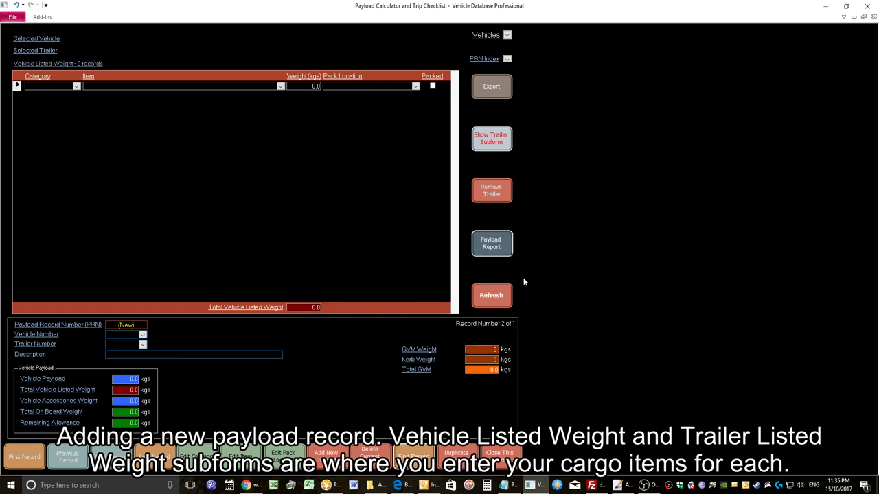
pyautogui.click(143, 336)
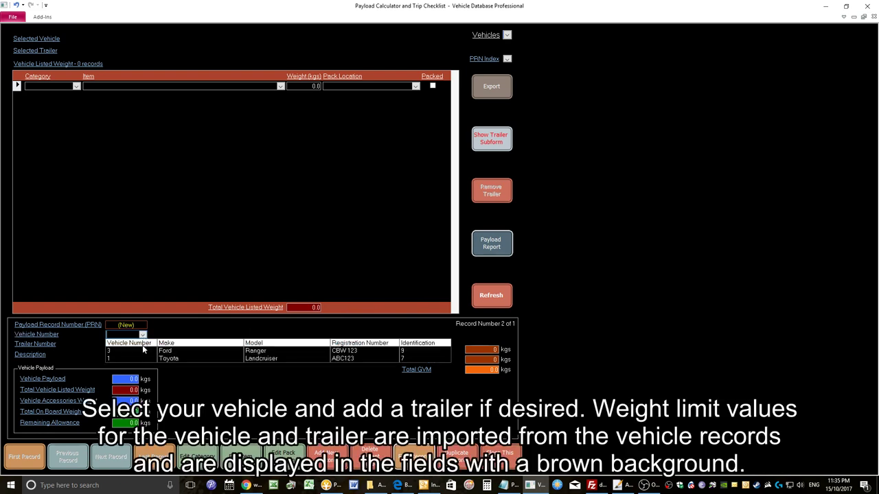
pyautogui.click(144, 352)
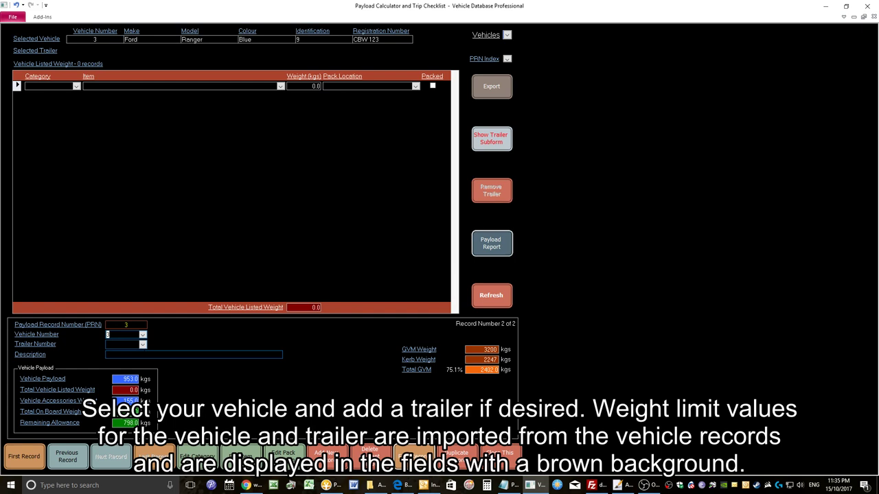
pyautogui.click(142, 344)
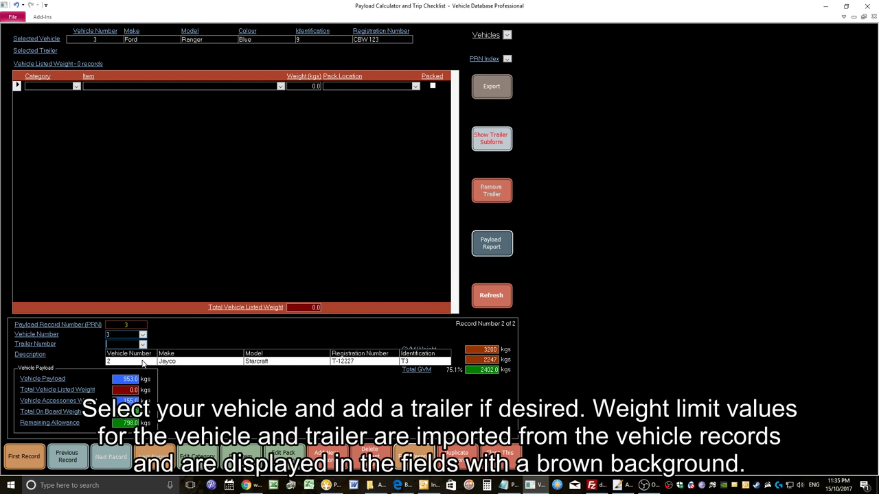
pyautogui.click(143, 361)
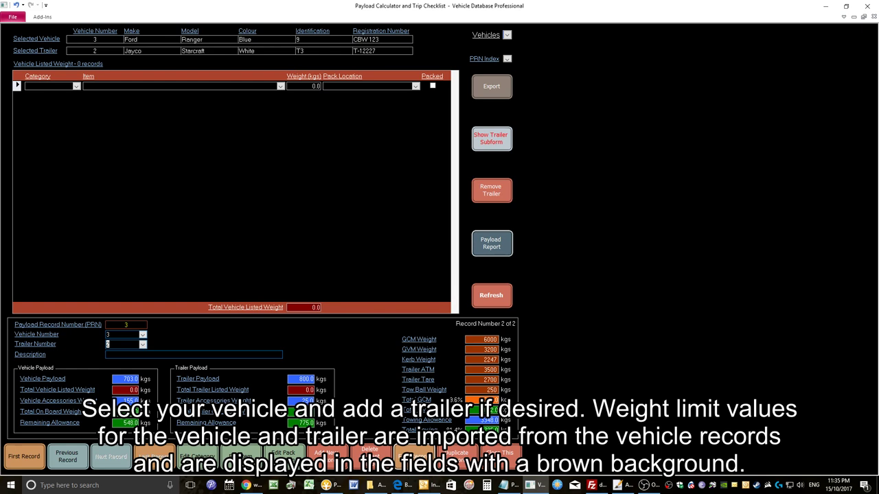
# - Enter the first vehicle cargo row with category Adjustment, item "Remove centre row seats x 2" and pack location N/A
pyautogui.click(76, 87)
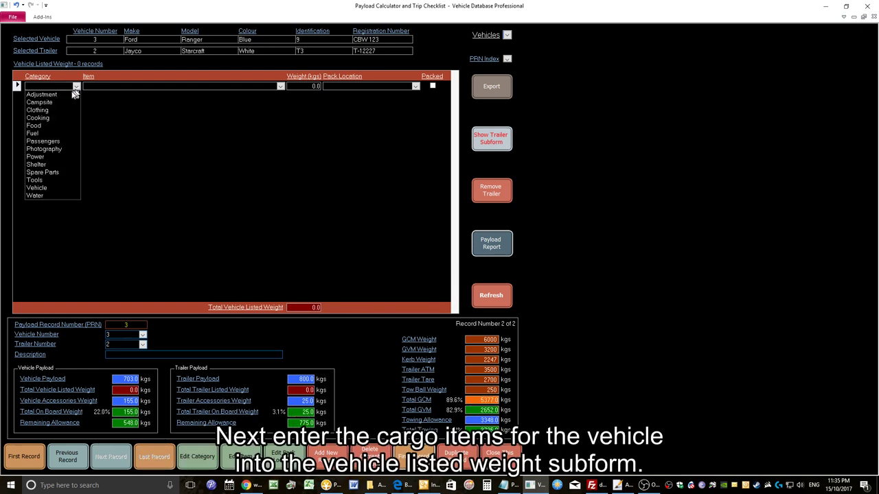
pyautogui.click(41, 94)
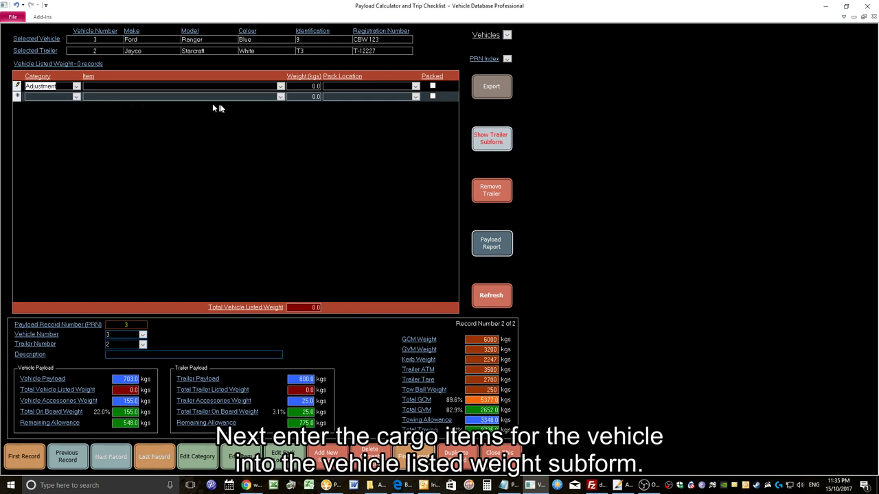
pyautogui.click(281, 86)
pyautogui.click(280, 86)
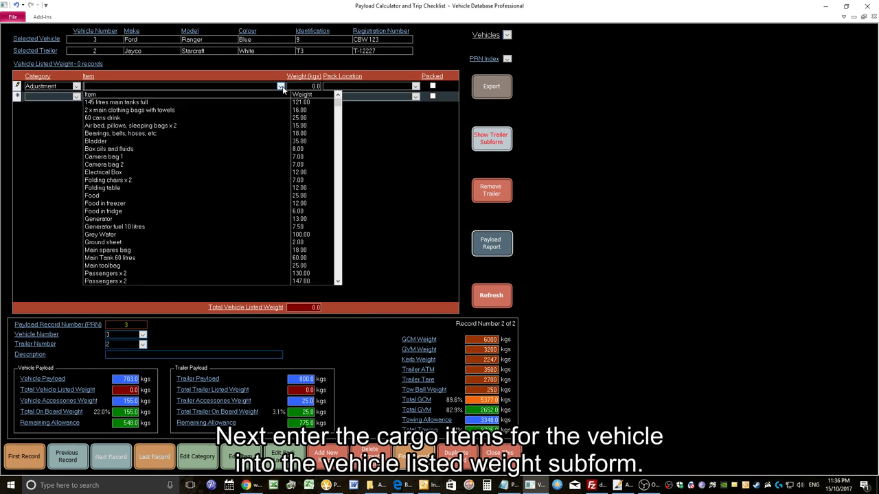
pyautogui.scroll(-2, 217, 245)
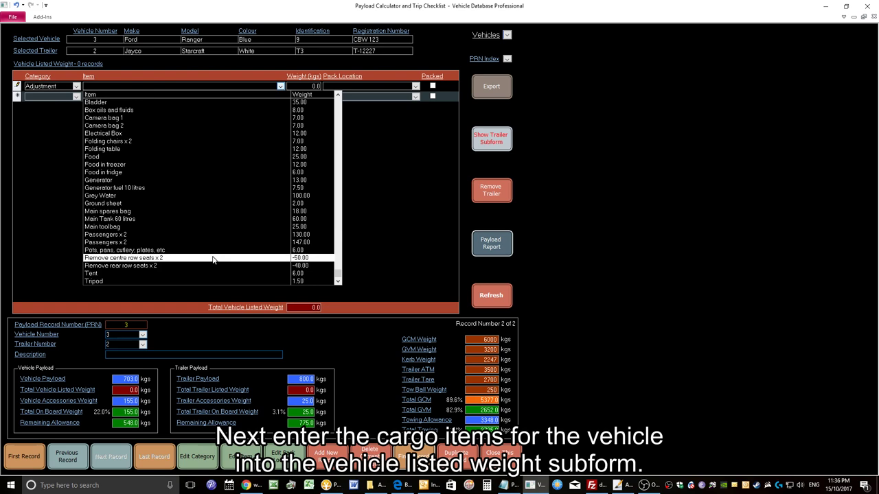
pyautogui.click(212, 257)
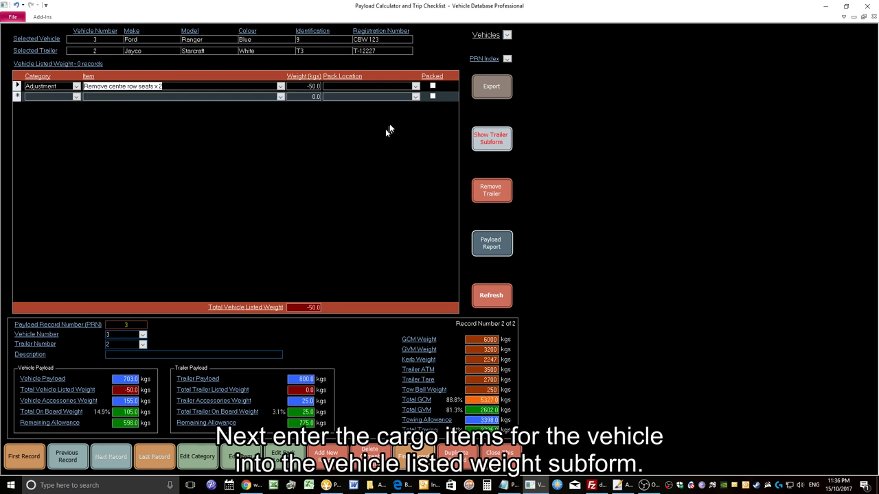
pyautogui.click(414, 85)
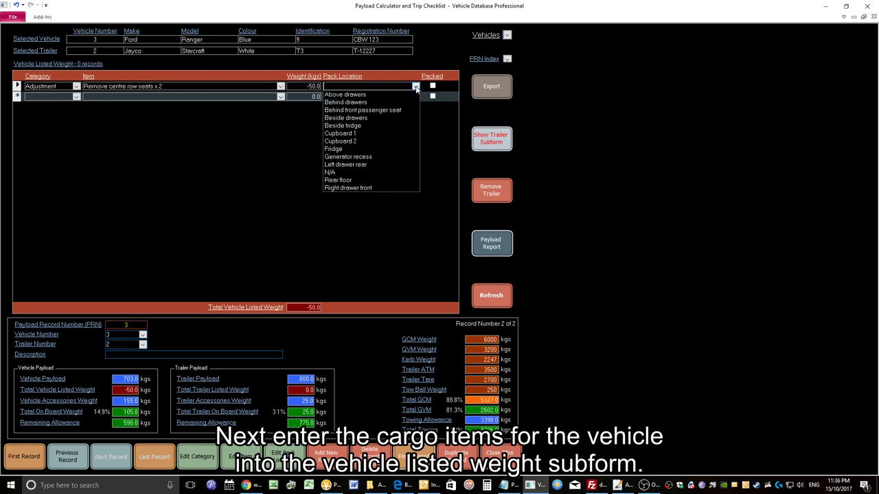
pyautogui.click(375, 172)
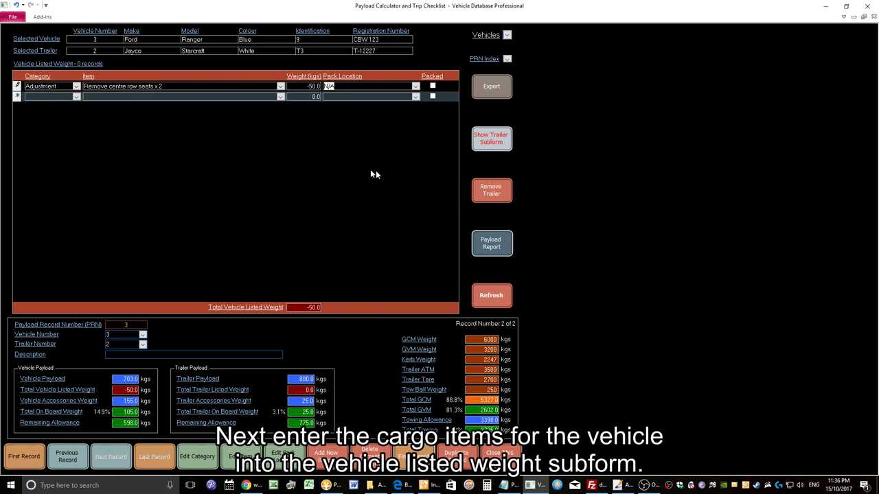
# - Enter a second vehicle cargo row with category Adjustment, item "Remove rear row seats x 2" and pack location N/A
pyautogui.click(76, 96)
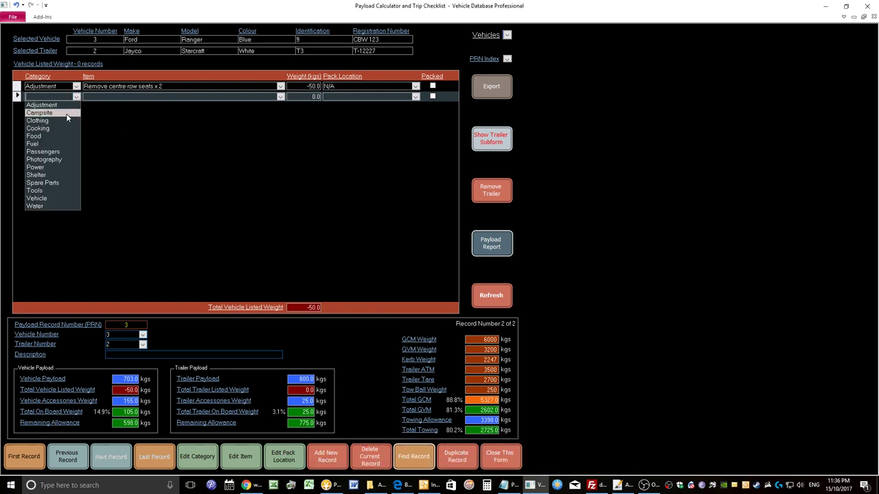
pyautogui.click(66, 106)
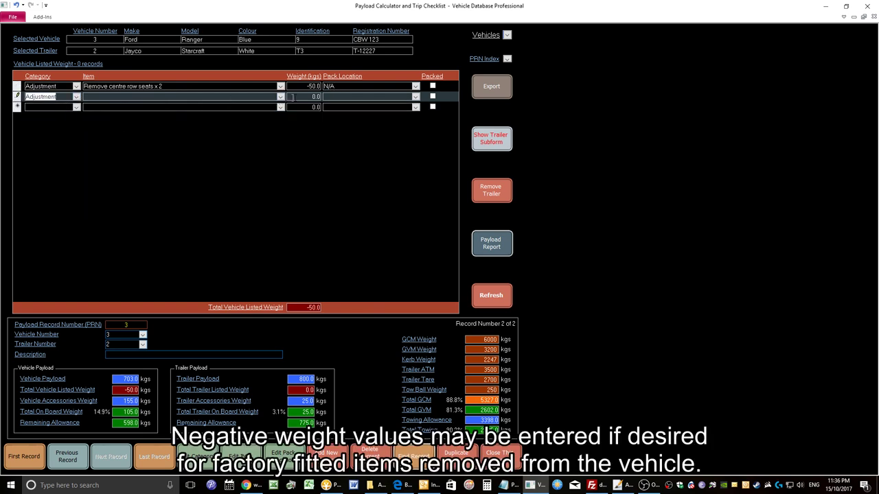
pyautogui.click(281, 97)
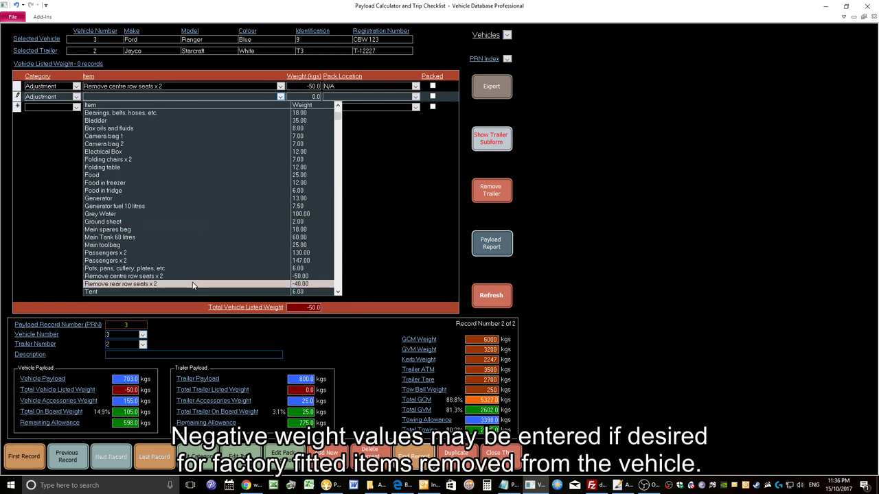
pyautogui.click(193, 285)
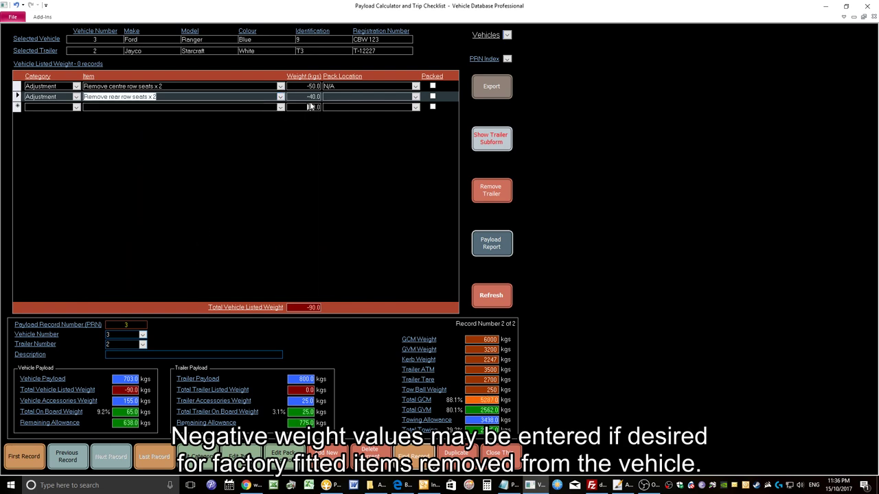
pyautogui.click(416, 97)
pyautogui.click(380, 182)
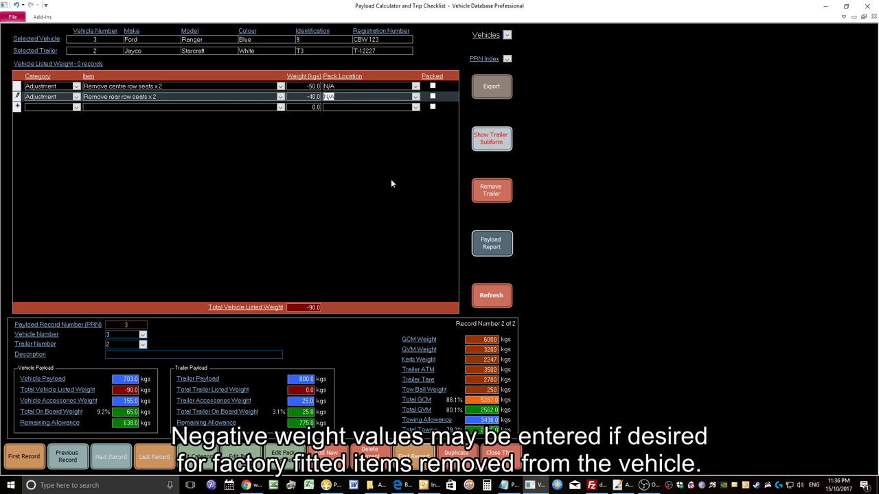
# - Enter a vehicle cargo row with category Food, item "Food in fridge" and pack location Fridge
pyautogui.click(76, 107)
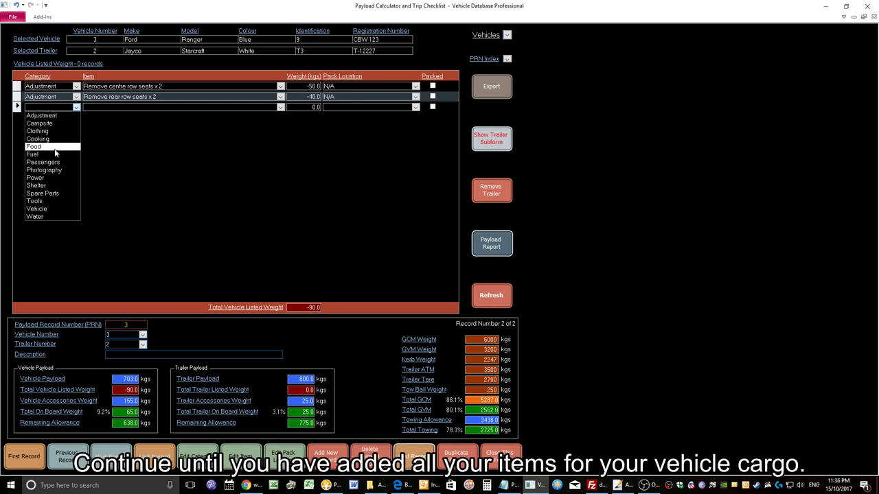
pyautogui.click(55, 148)
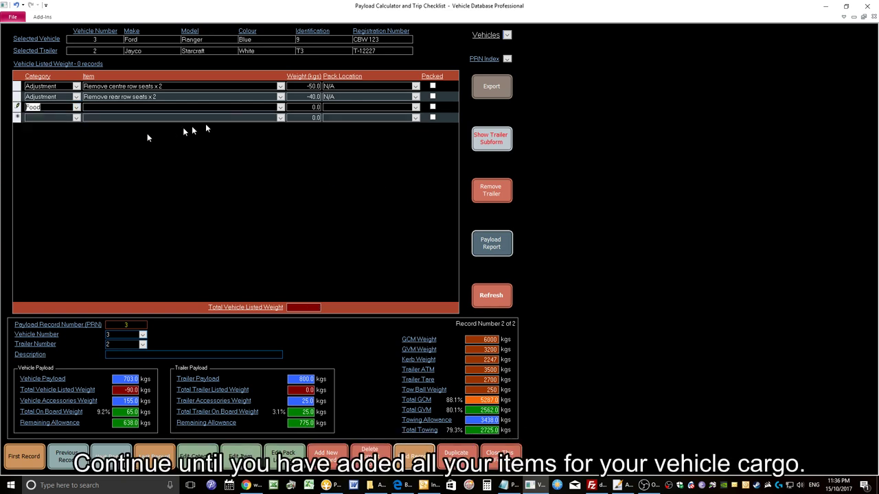
pyautogui.click(280, 108)
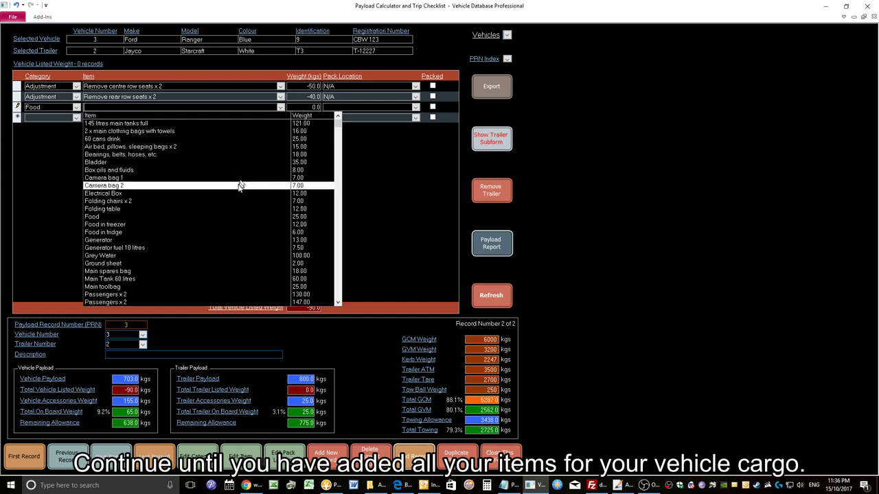
pyautogui.click(221, 234)
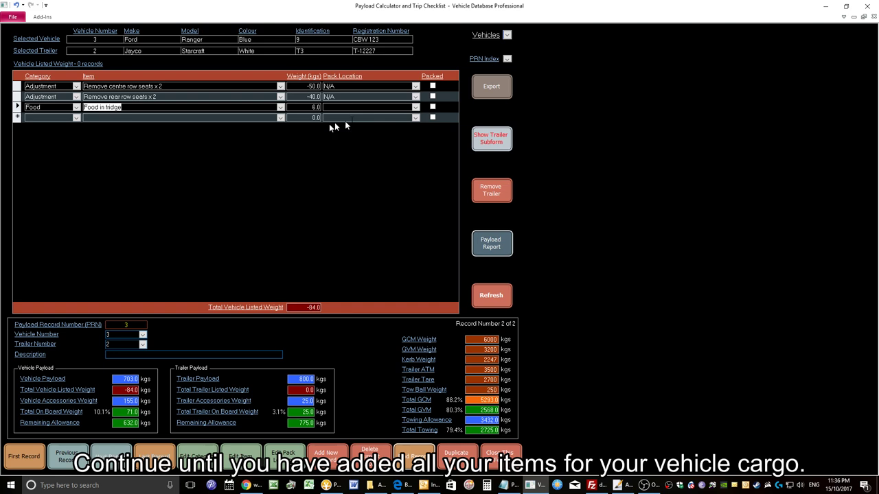
pyautogui.click(417, 108)
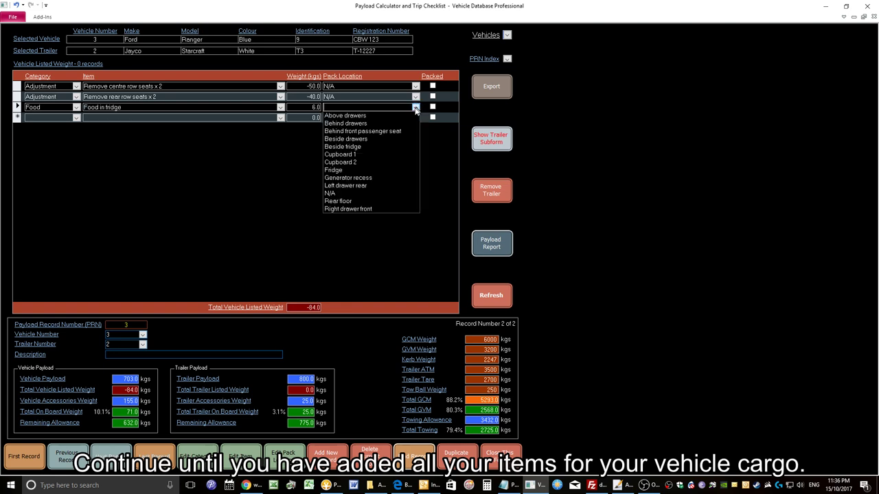
pyautogui.click(382, 176)
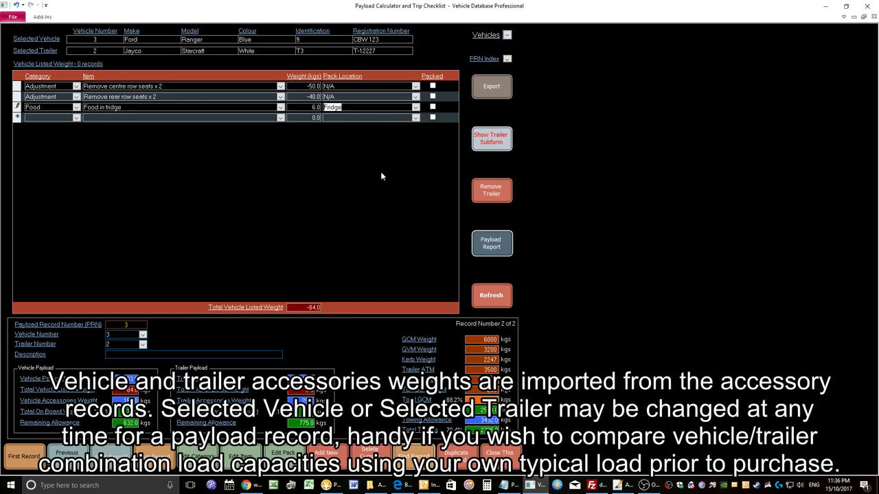
# - Enter a vehicle cargo row with category Food, item "Food in freezer" and pack location Fridge
pyautogui.click(75, 118)
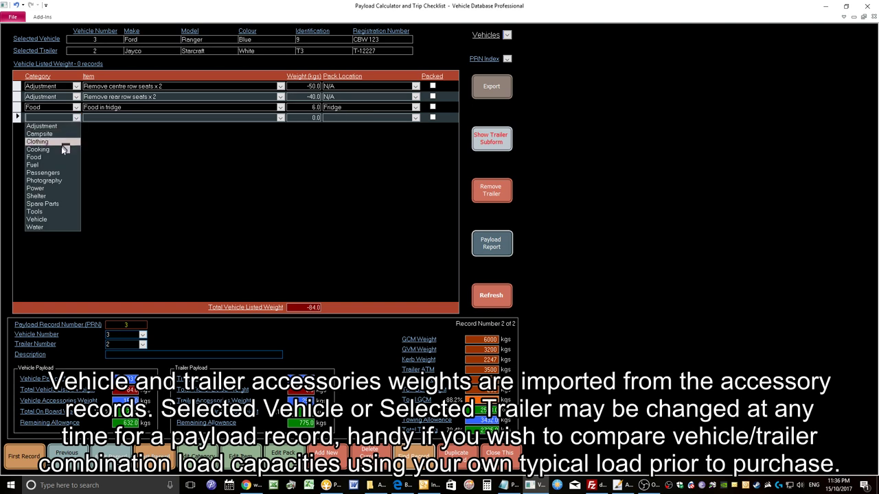
pyautogui.click(62, 155)
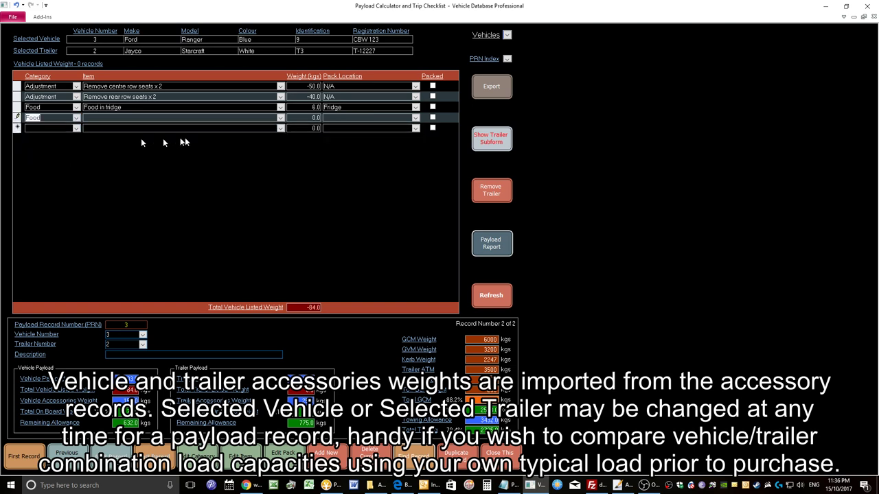
pyautogui.click(280, 118)
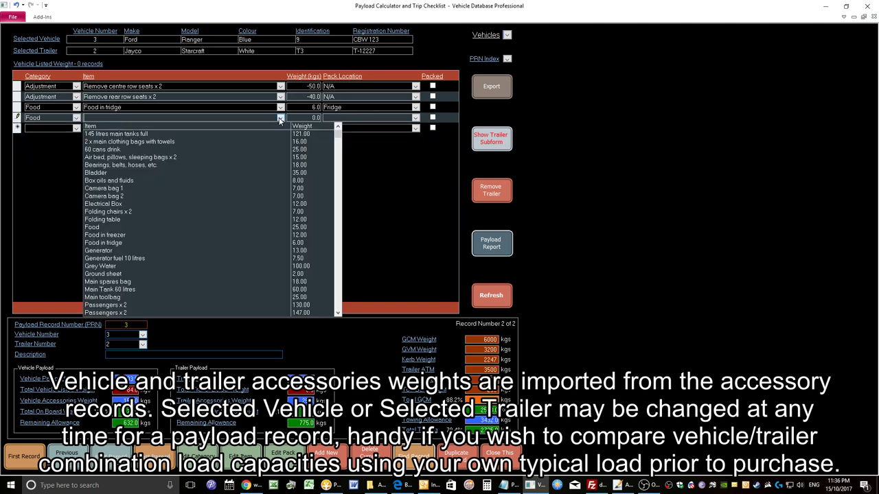
pyautogui.click(232, 235)
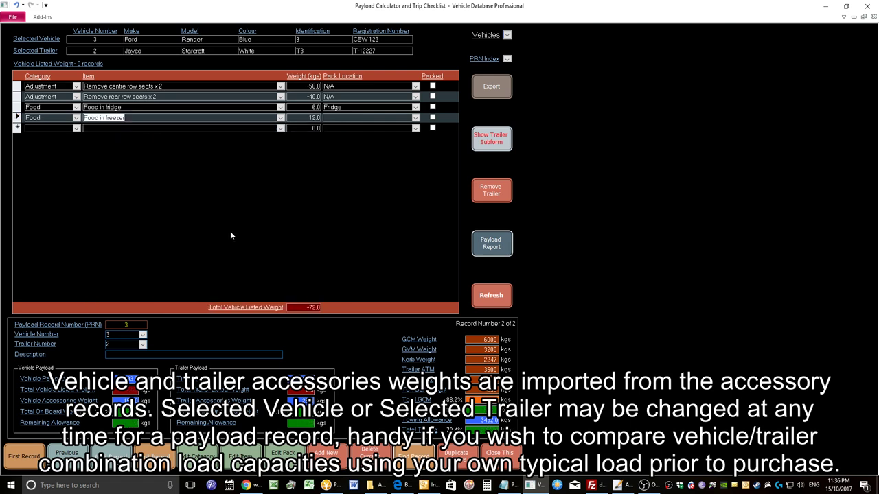
pyautogui.click(415, 118)
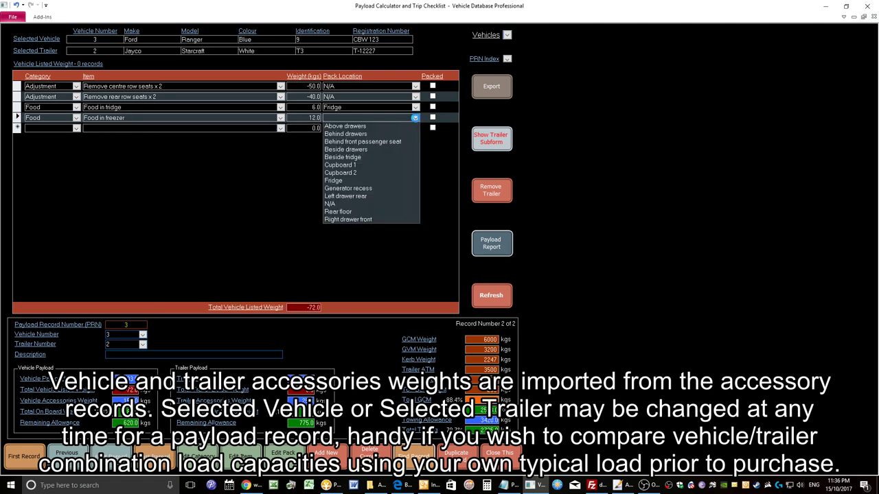
pyautogui.click(385, 181)
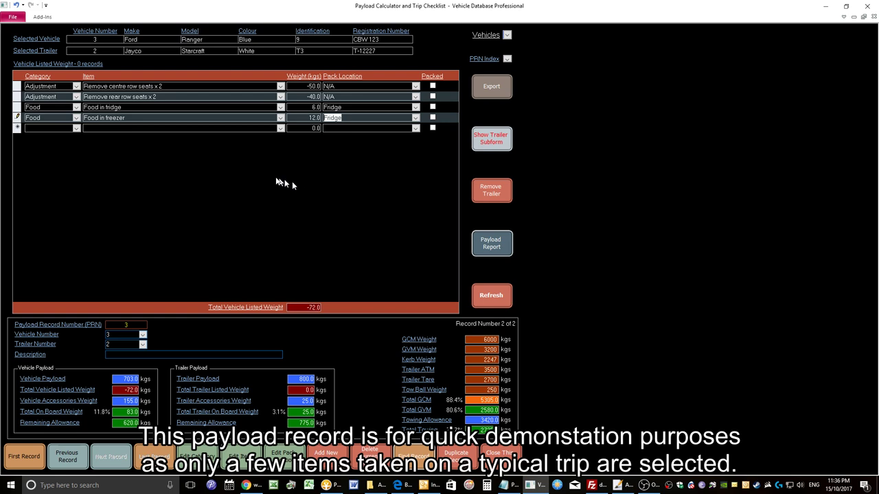
# - Enter a vehicle cargo row with category Campsite, item "Air bed, pillows, sleeping bags x 2" and pack location Behind drawers
pyautogui.click(76, 128)
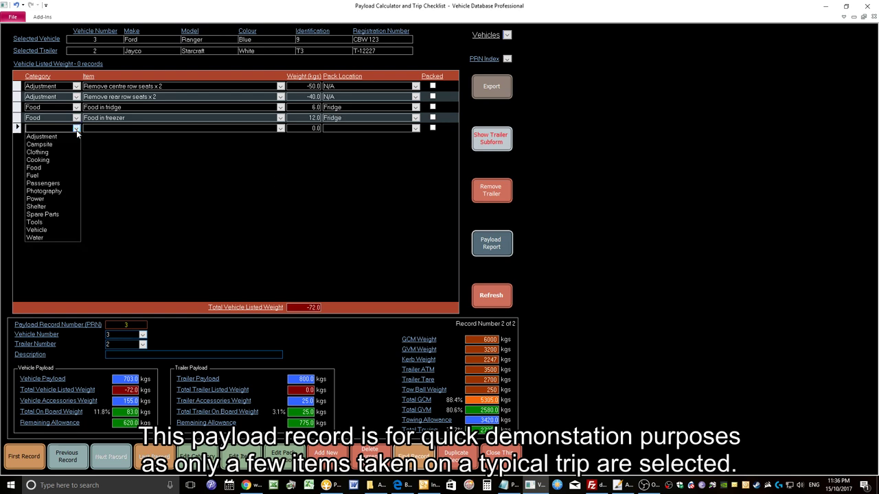
pyautogui.click(71, 144)
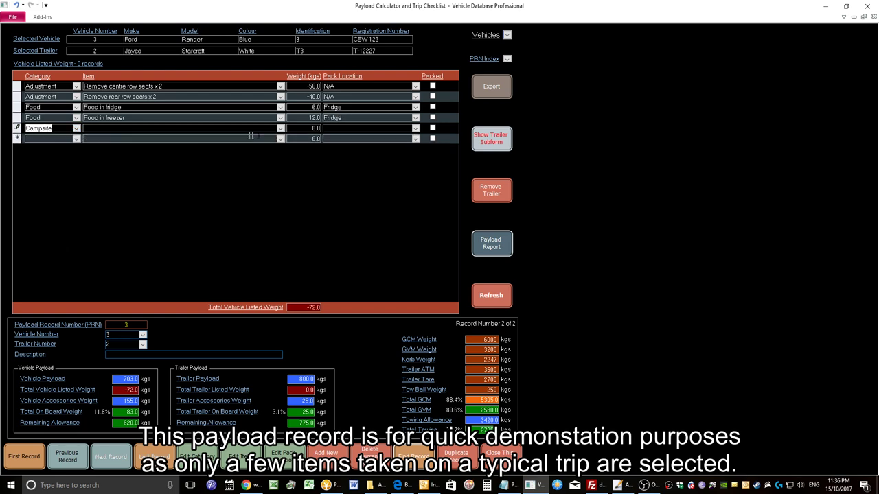
pyautogui.click(280, 129)
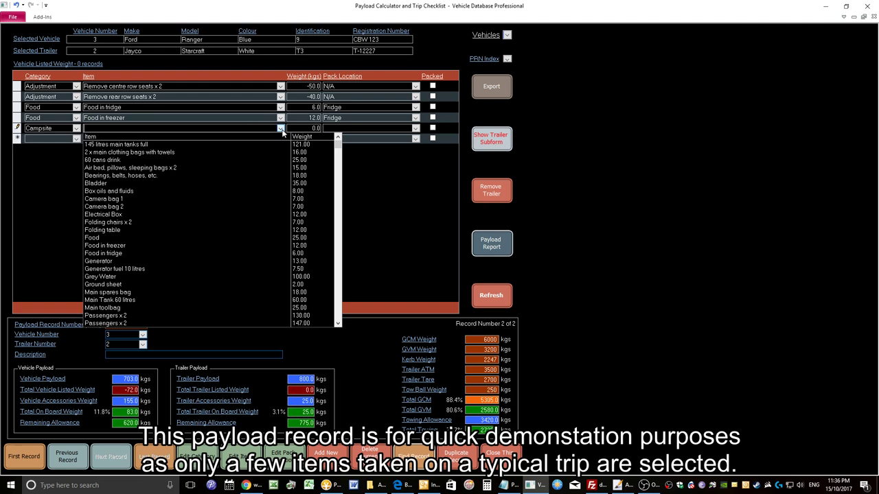
pyautogui.click(264, 168)
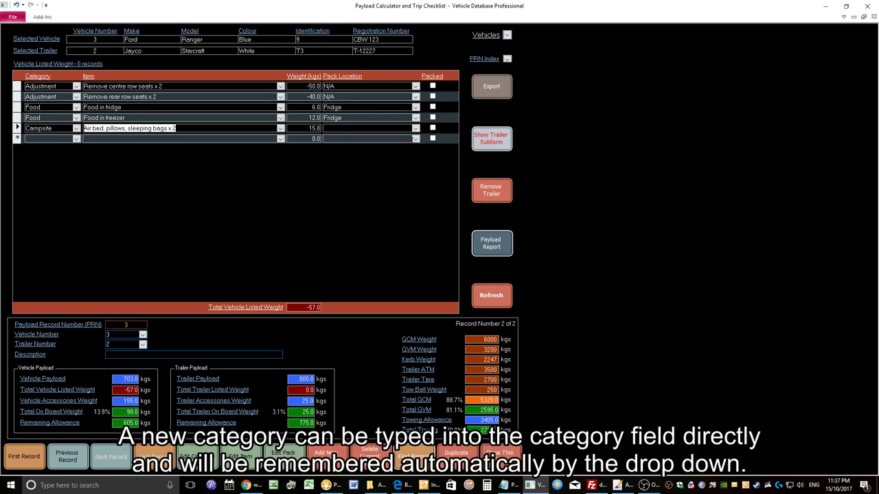
pyautogui.click(415, 128)
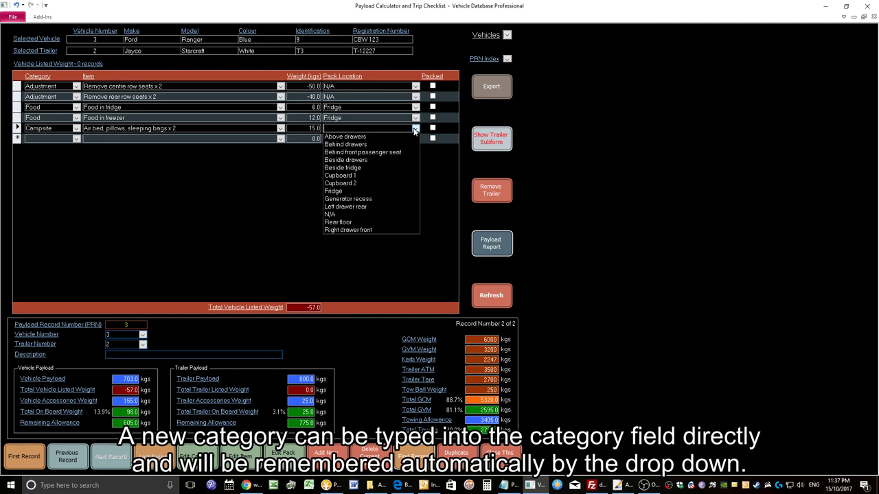
pyautogui.click(405, 145)
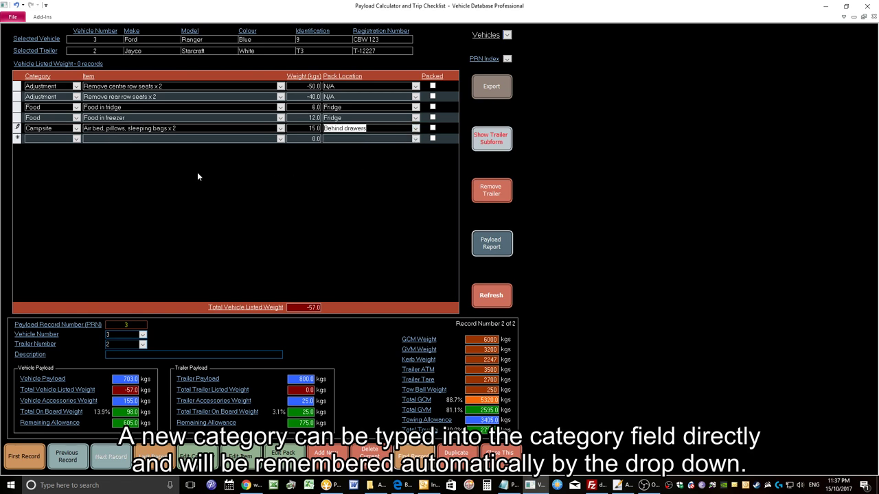
# - Enter a vehicle cargo row with category Photography, item "Camera bag 1" and pack location Behind front passenger seat
pyautogui.click(79, 141)
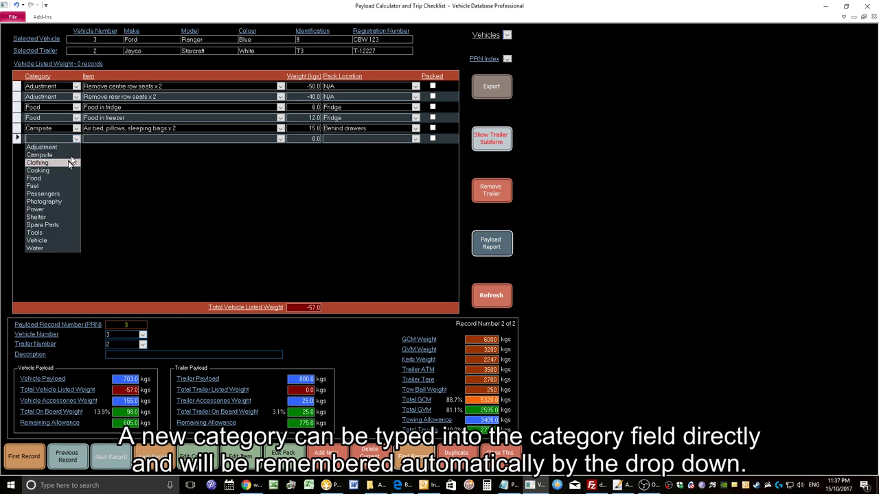
pyautogui.click(62, 201)
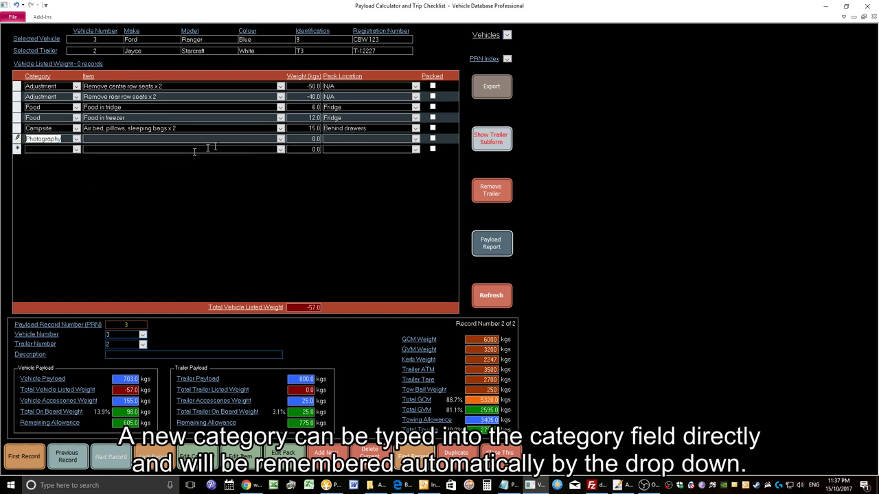
pyautogui.click(280, 139)
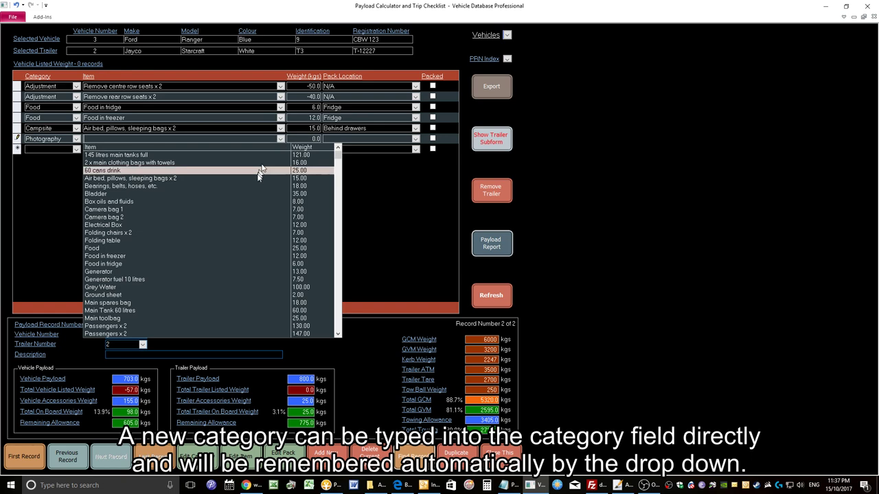
pyautogui.click(244, 211)
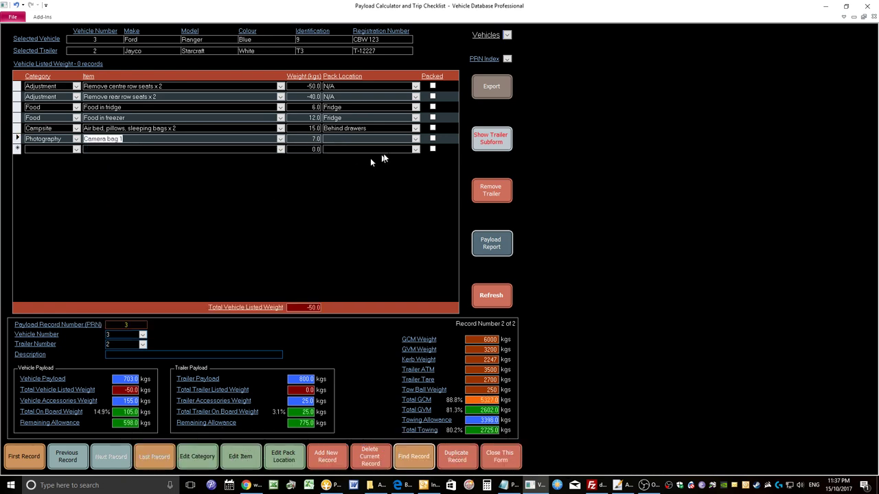
pyautogui.click(416, 140)
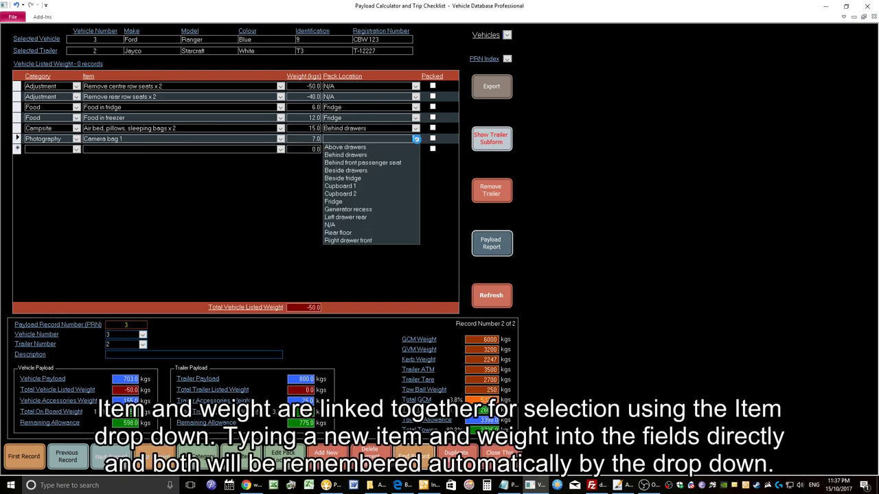
pyautogui.click(400, 164)
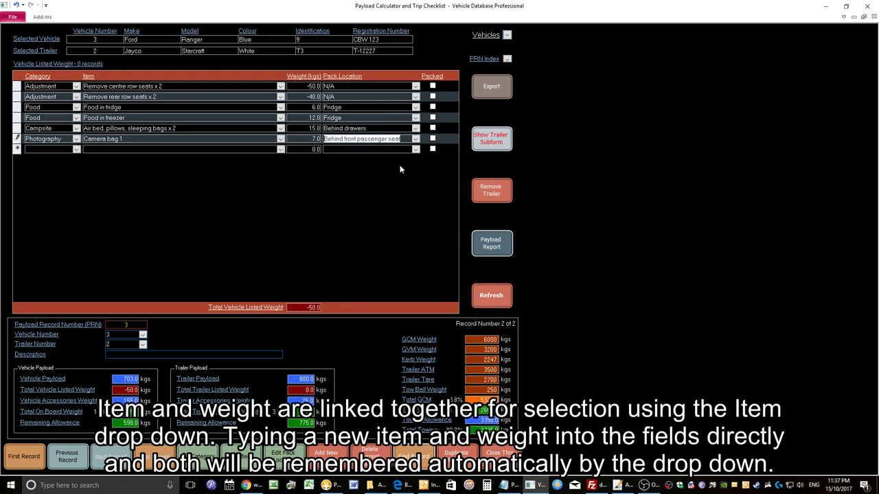
# - Enter a vehicle cargo row with category Photography, item "Camera bag 2" and pack location Behind front passenger seat
pyautogui.click(77, 151)
pyautogui.click(69, 212)
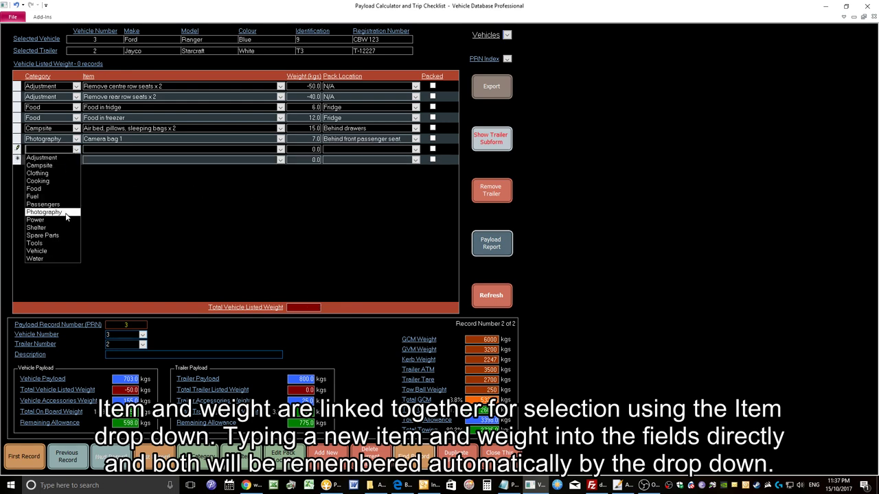
pyautogui.click(280, 150)
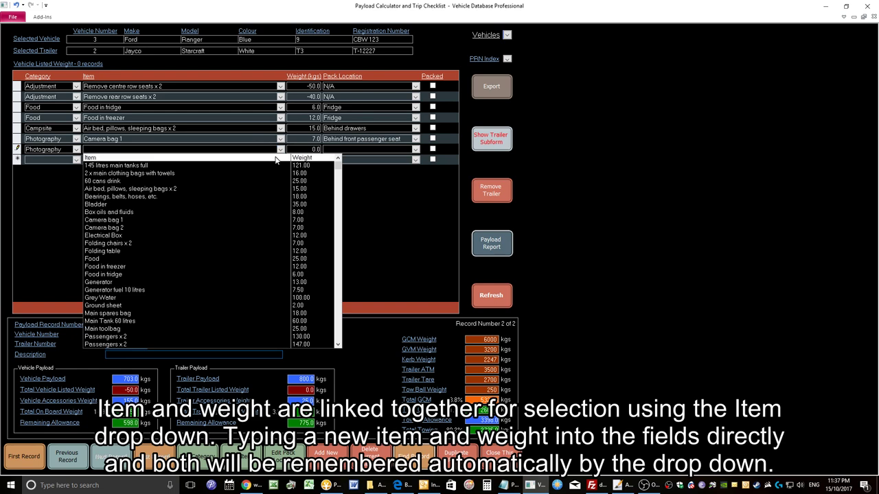
pyautogui.click(242, 227)
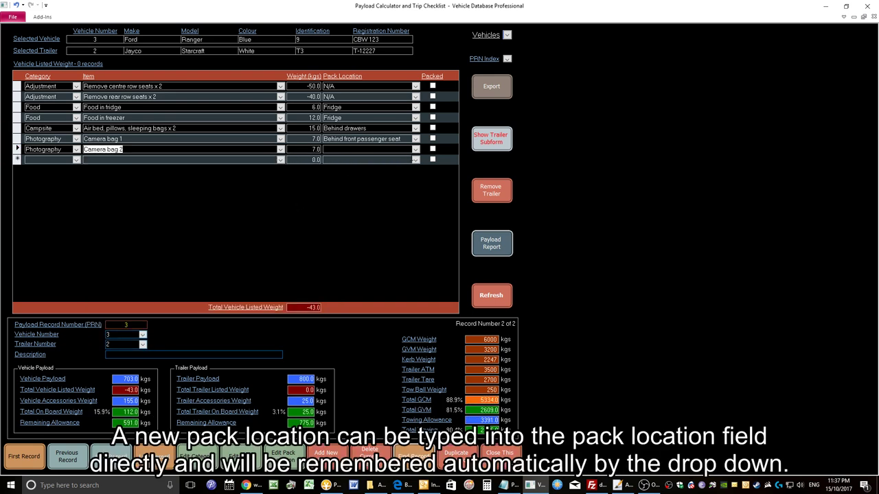
pyautogui.click(415, 149)
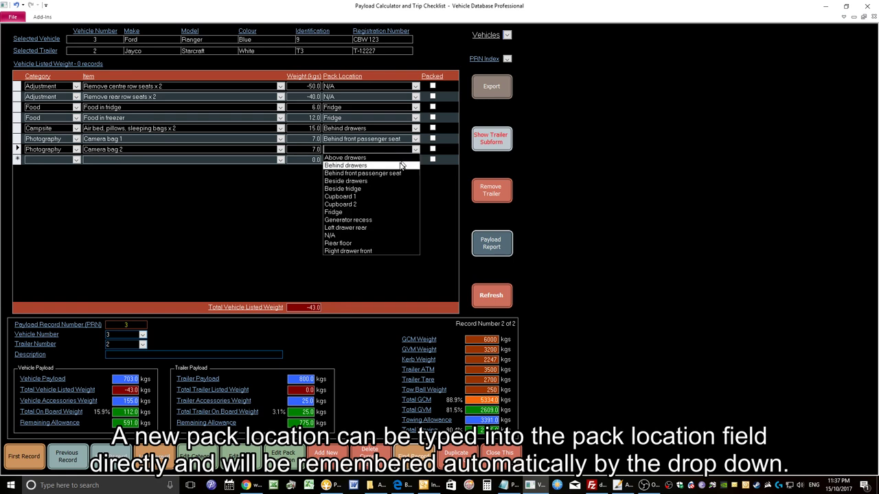
pyautogui.click(398, 173)
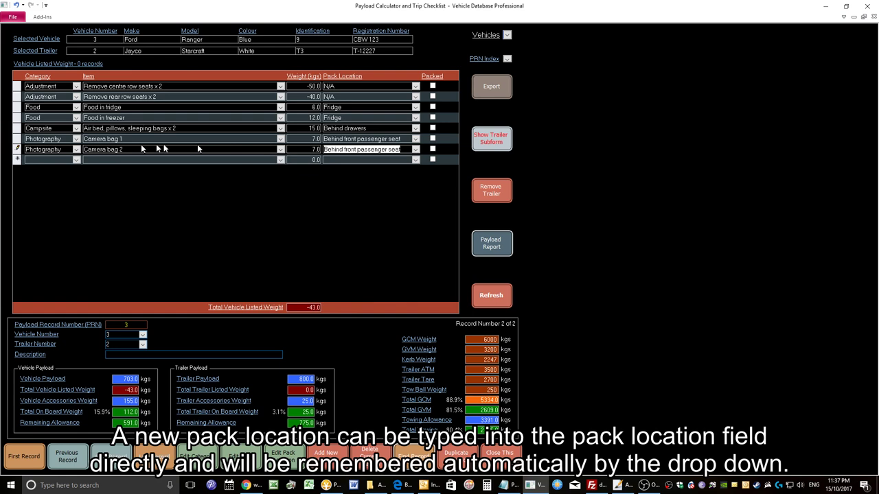
# - Enter a vehicle cargo row with category Passengers, the 147 kg "Passengers x 2" item and pack location N/A
pyautogui.click(75, 160)
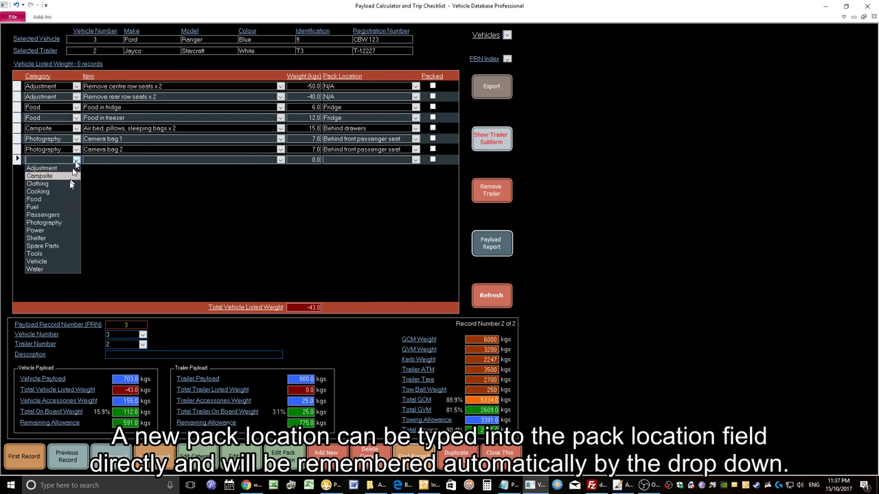
pyautogui.click(65, 214)
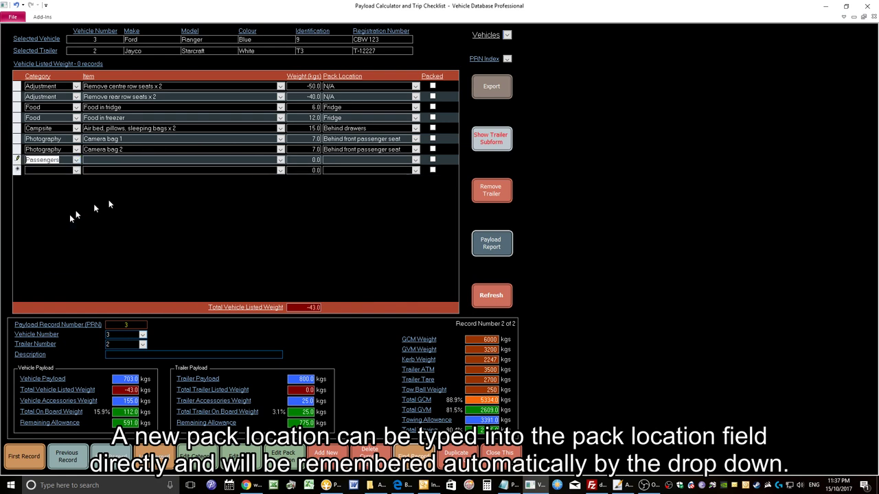
pyautogui.click(281, 159)
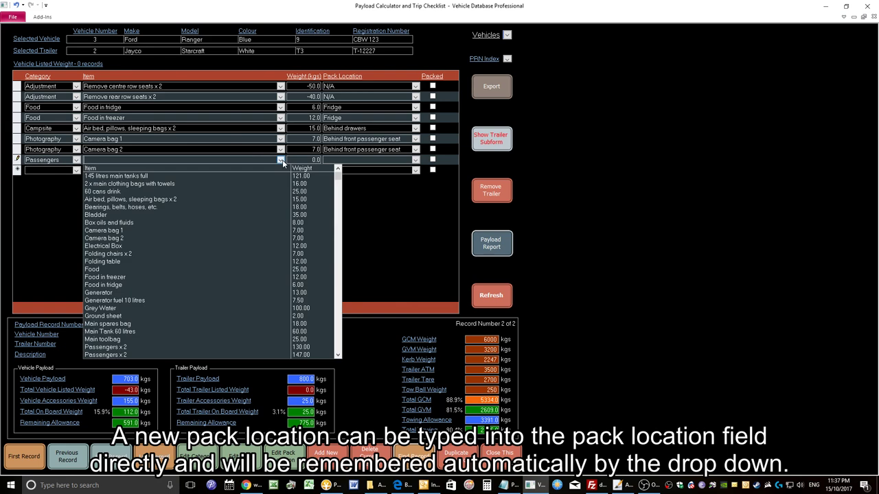
pyautogui.click(237, 354)
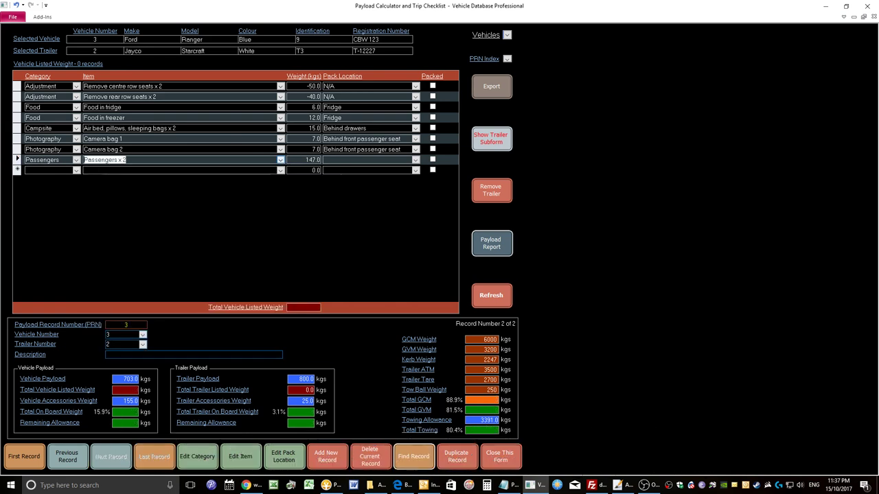
pyautogui.click(415, 159)
pyautogui.click(391, 242)
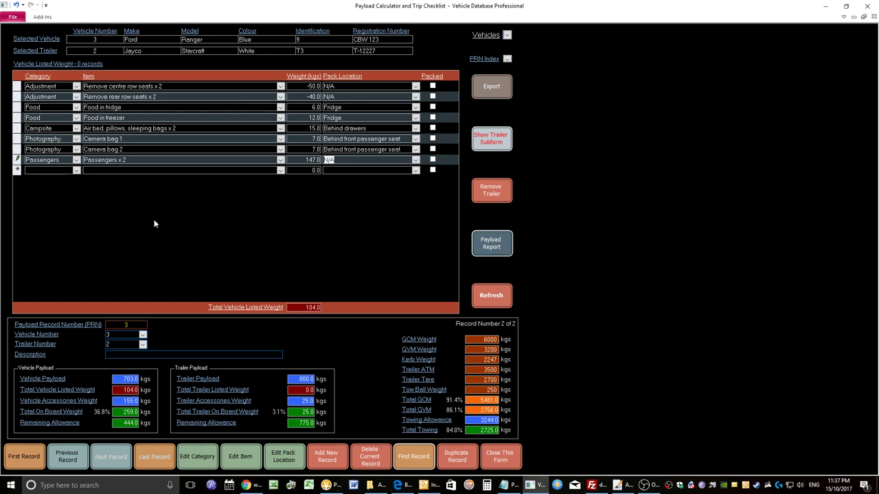
# - Enter a vehicle cargo row with category Fuel, item "145 litres main tanks full" and pack location N/A
pyautogui.click(75, 170)
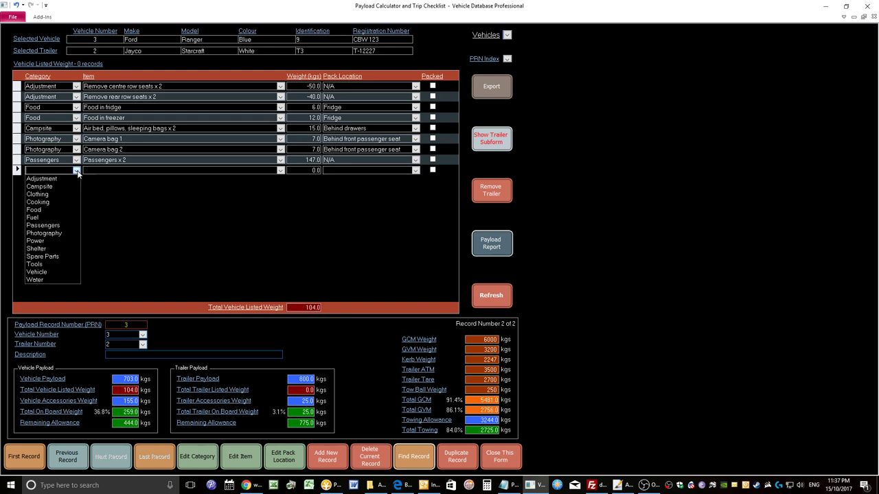
pyautogui.click(62, 217)
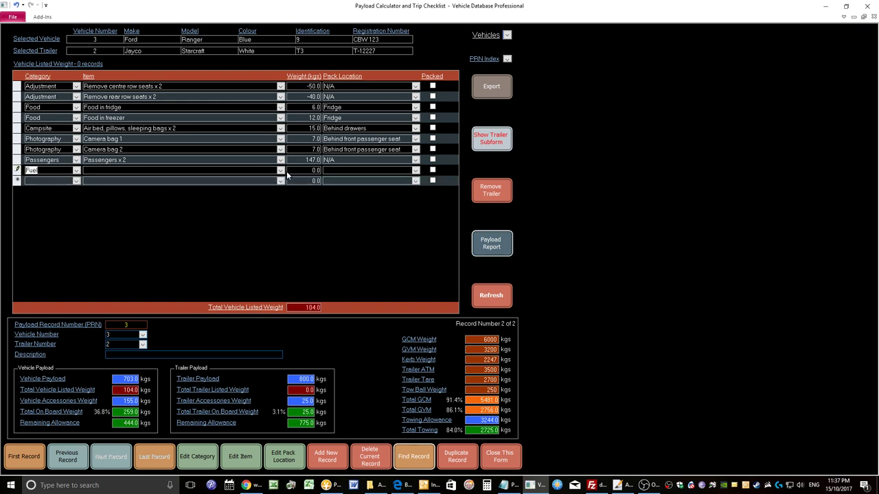
pyautogui.click(279, 171)
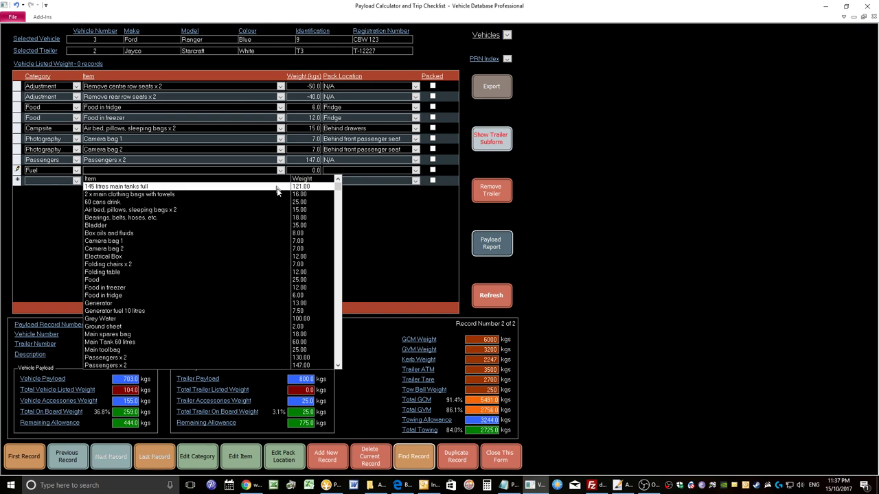
pyautogui.click(276, 188)
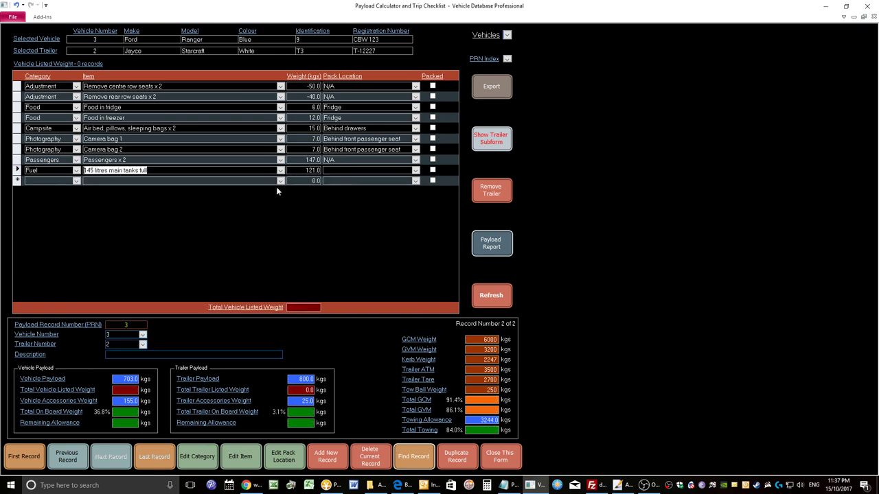
pyautogui.click(414, 170)
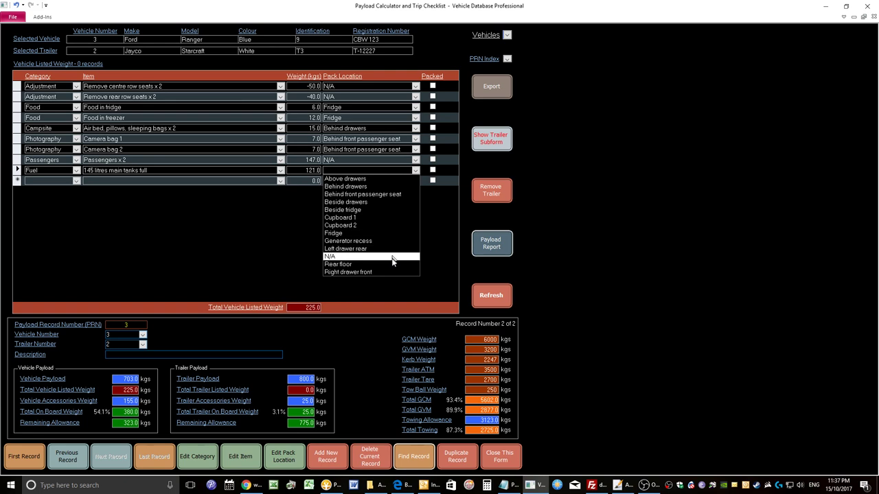
pyautogui.click(393, 256)
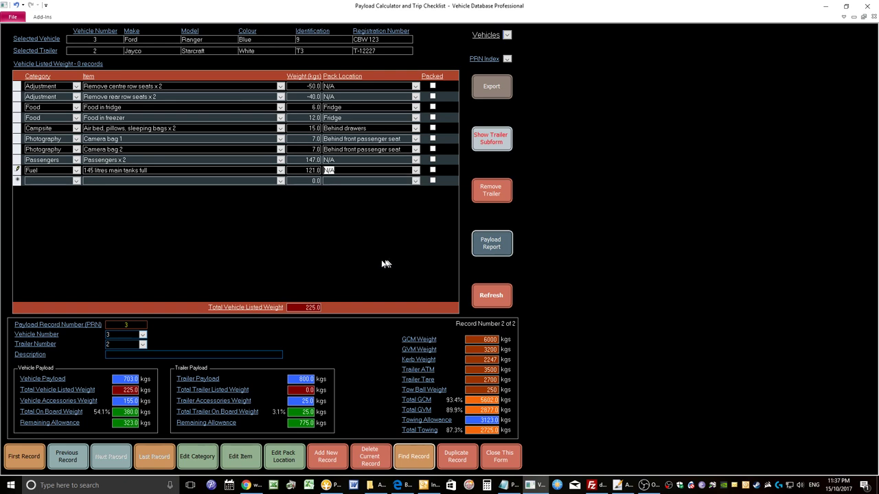
# - Enter a vehicle cargo row with category Spare Parts, item "Bearings, belts, hoses, etc." and pack location Above drawers
pyautogui.click(76, 180)
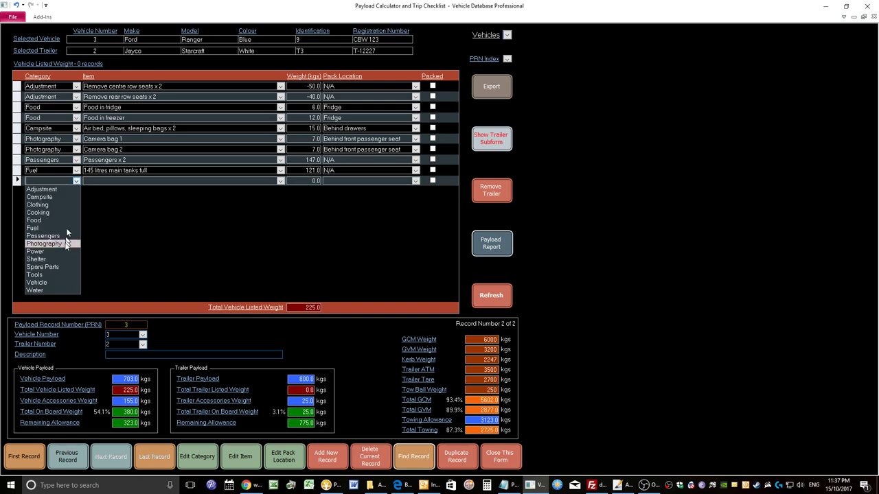
pyautogui.click(61, 267)
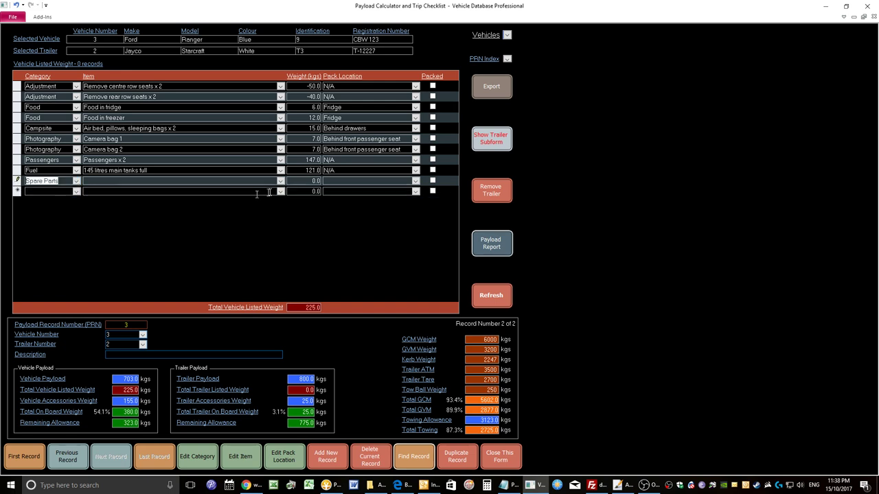
pyautogui.click(280, 181)
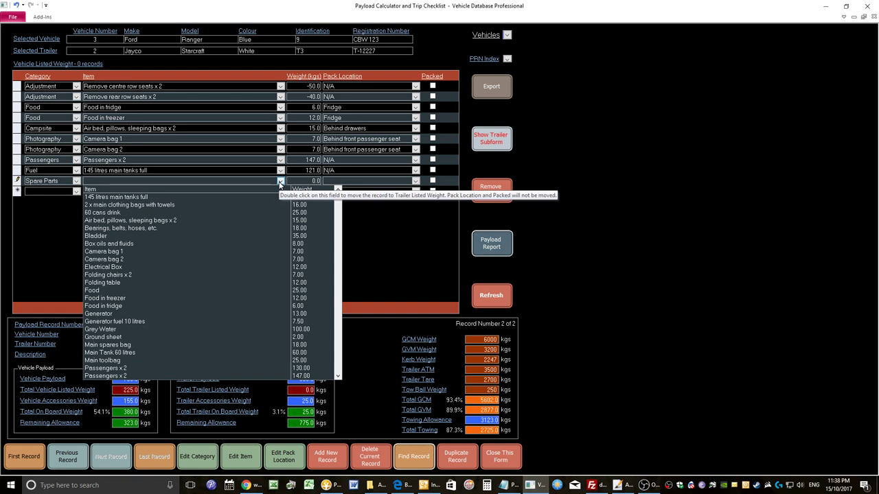
pyautogui.click(224, 229)
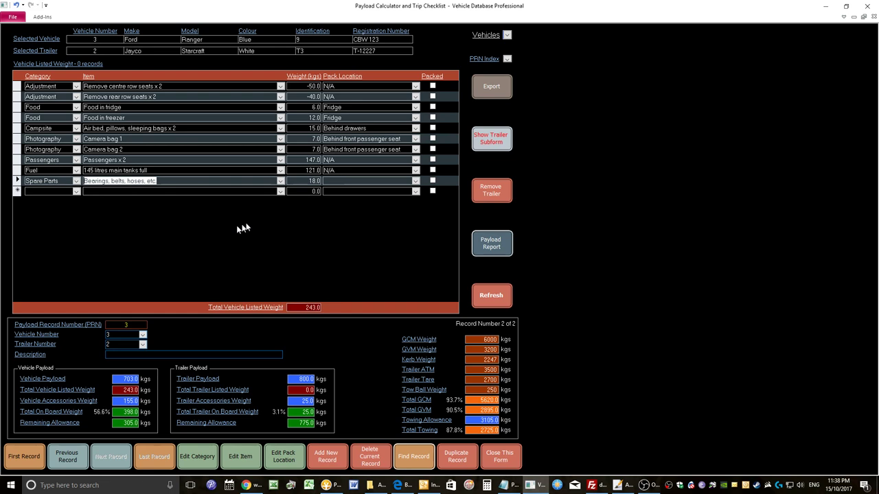
pyautogui.click(415, 181)
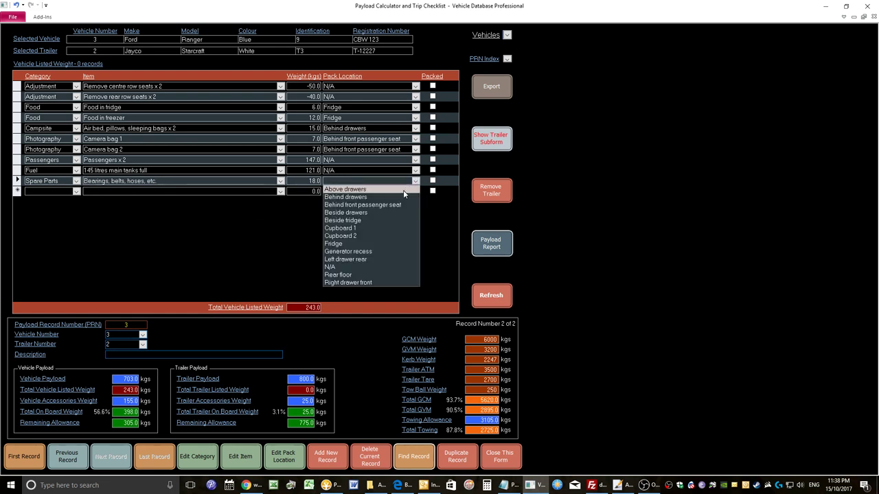
pyautogui.click(404, 191)
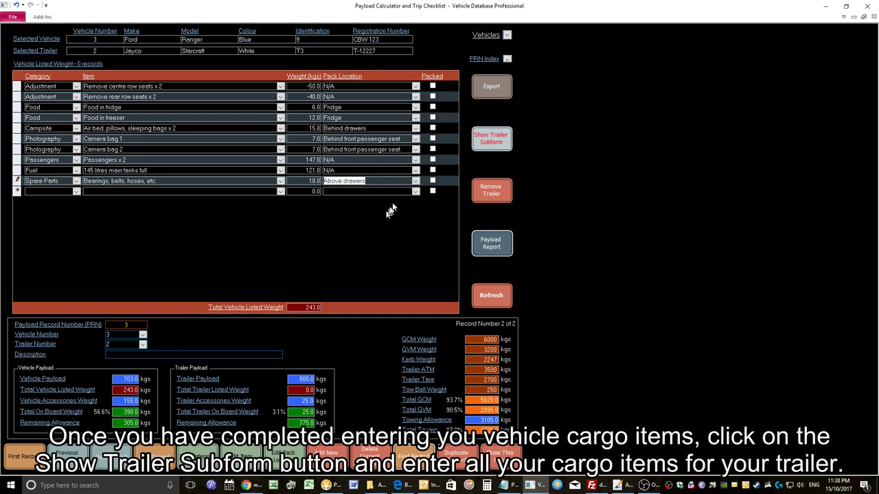
# - Show the trailer subform and enter a trailer cargo row with category Food, item Food and pack location Cupboard 1
pyautogui.click(504, 142)
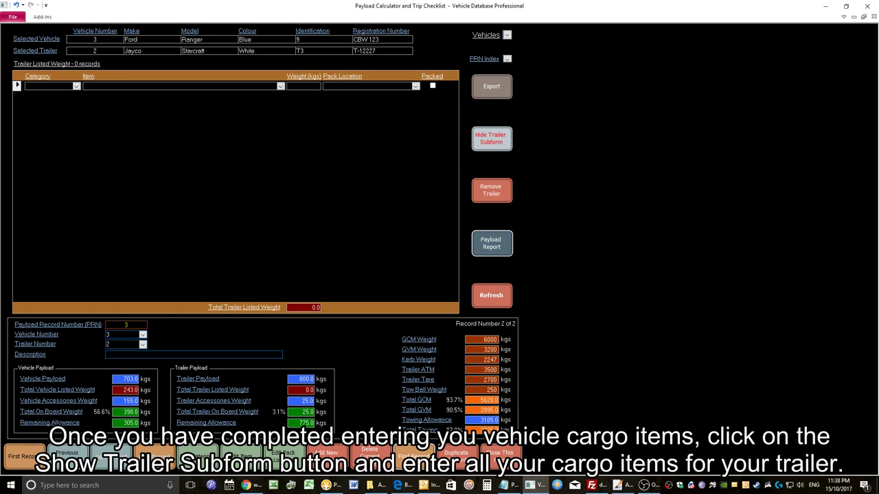
pyautogui.click(76, 86)
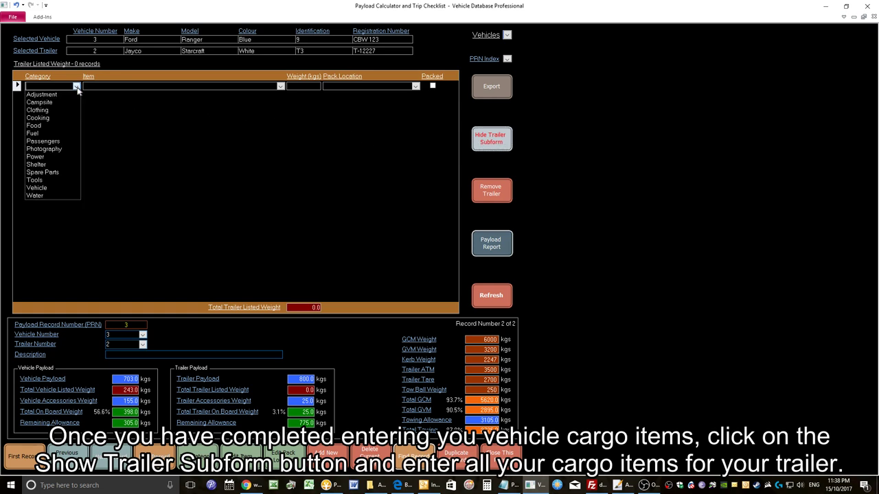
pyautogui.click(57, 125)
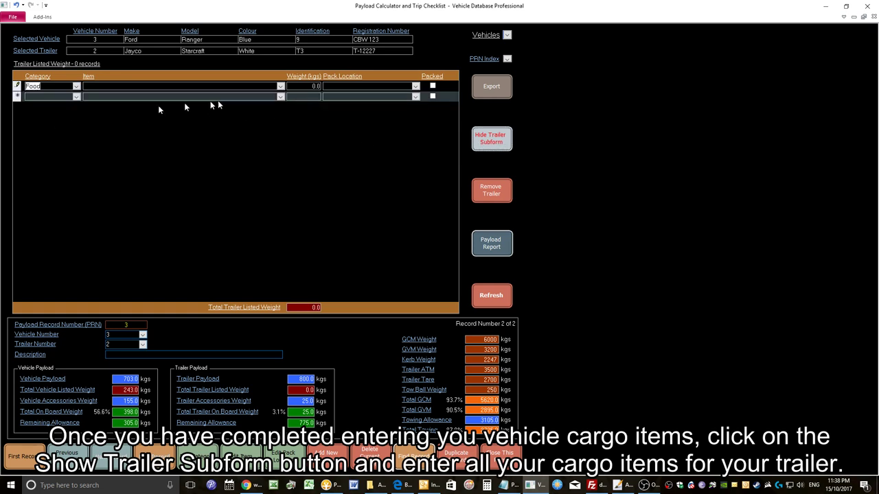
pyautogui.click(281, 86)
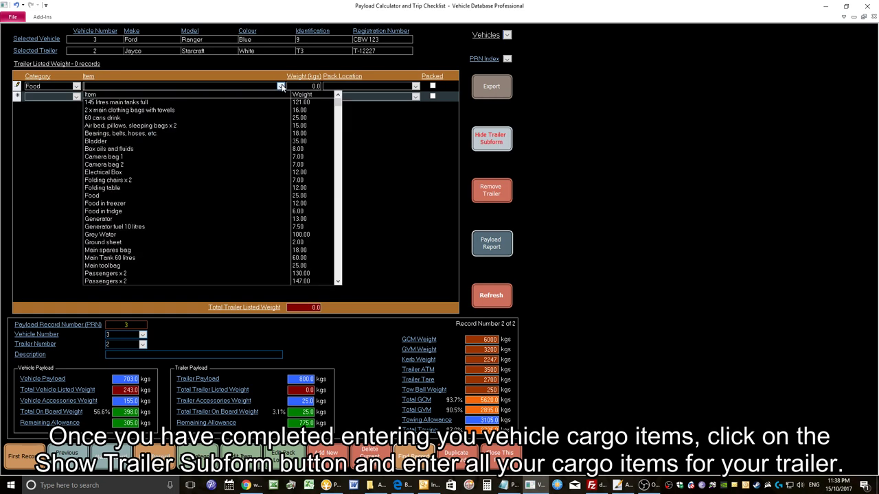
pyautogui.click(251, 200)
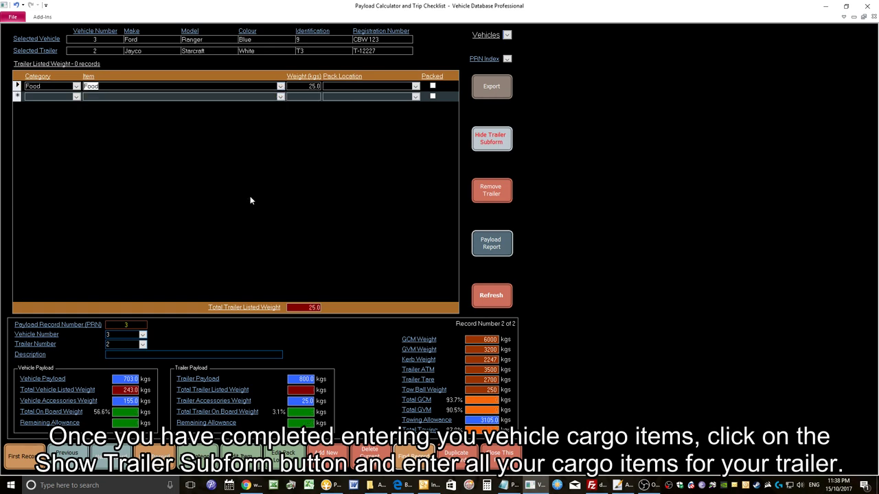
pyautogui.click(414, 86)
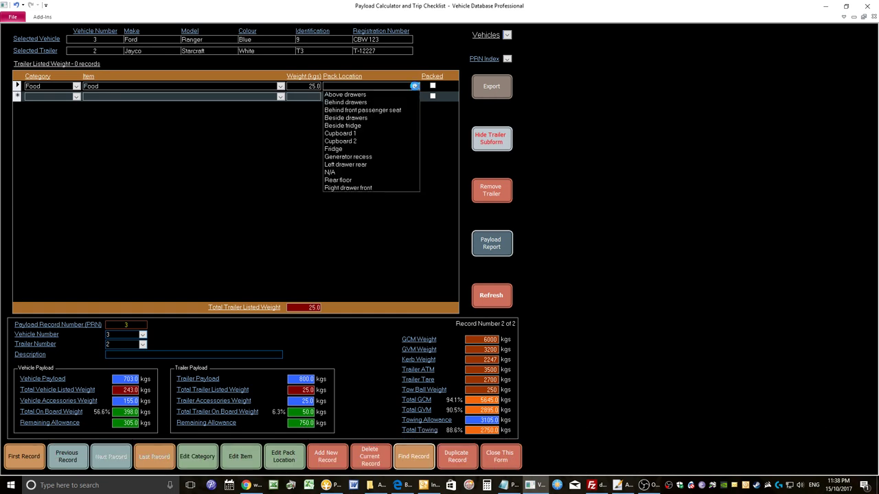
pyautogui.click(395, 133)
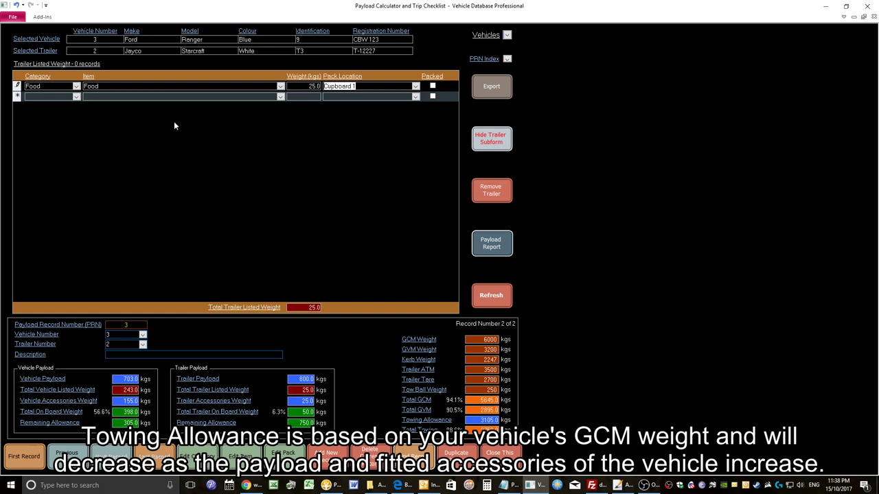
# - Enter a trailer cargo row with category Water, item "Main Tank 60 litres" and pack location N/A
pyautogui.click(76, 97)
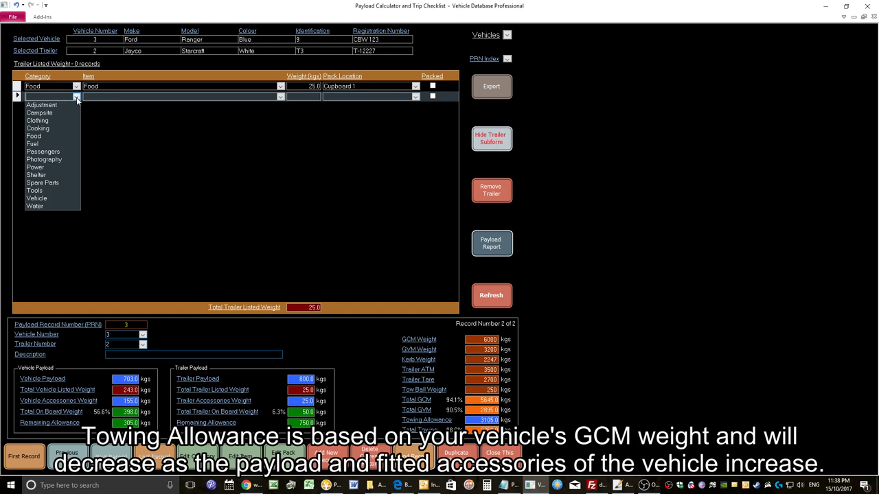
pyautogui.click(61, 205)
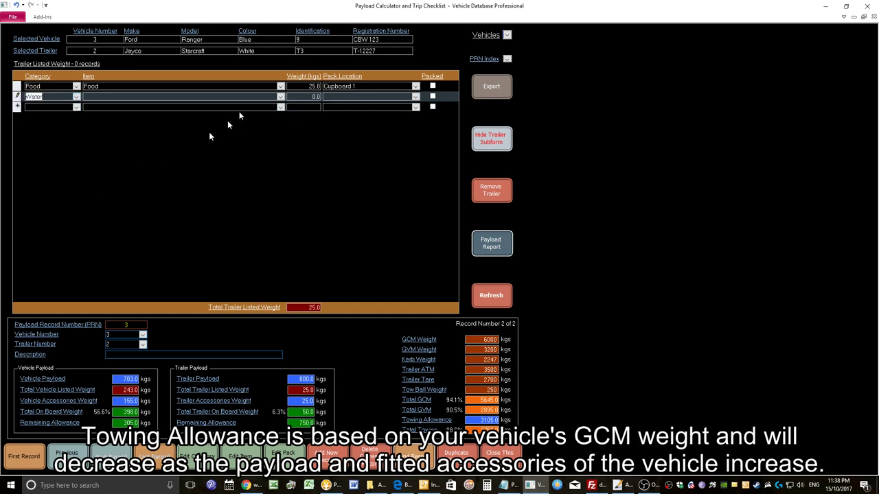
pyautogui.click(280, 96)
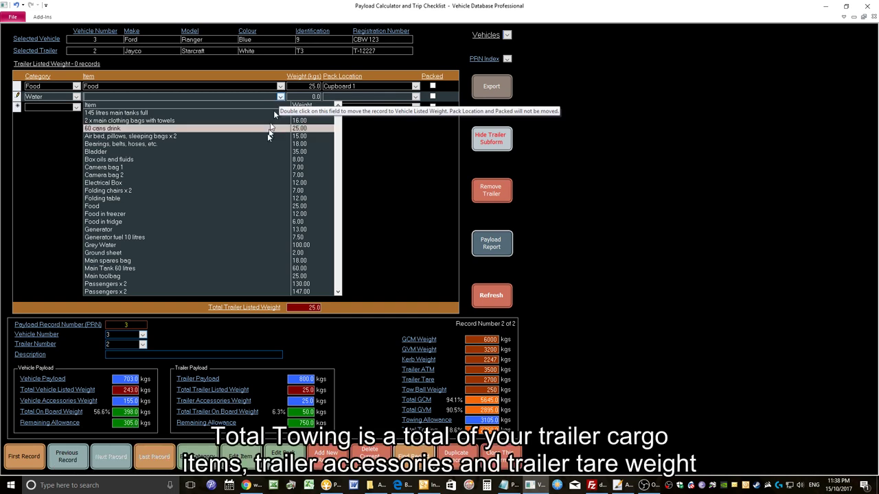
pyautogui.click(241, 269)
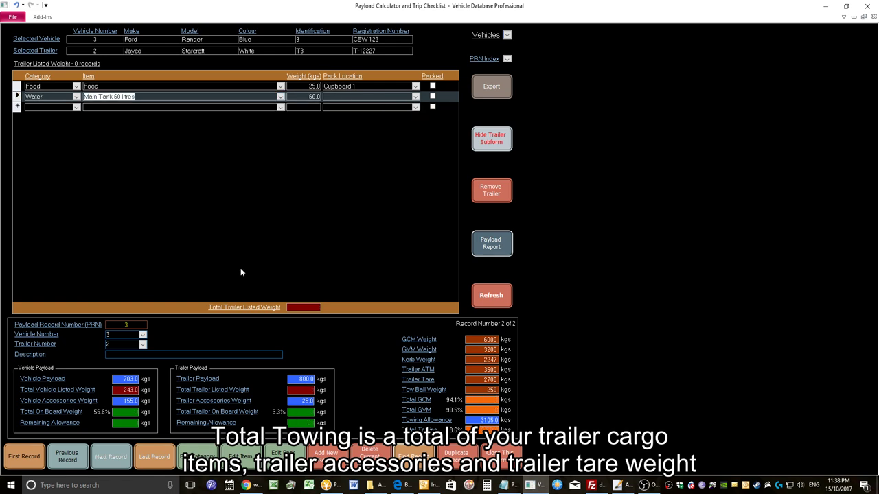
pyautogui.click(415, 97)
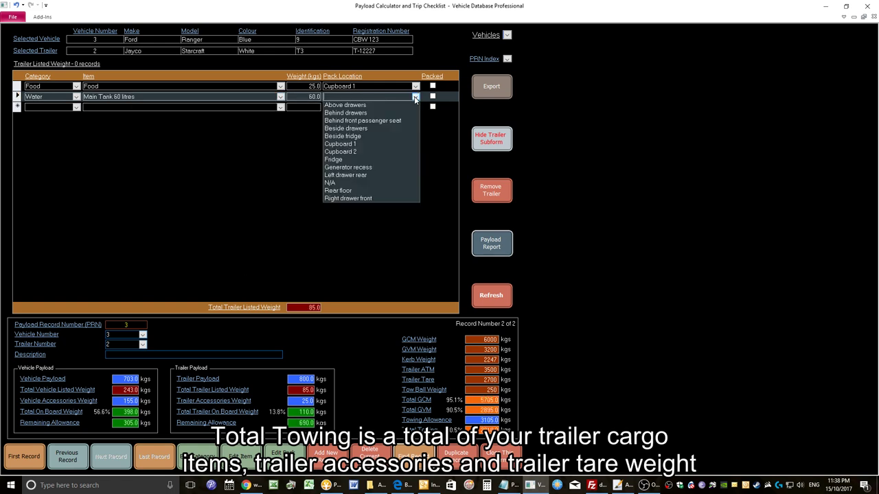
pyautogui.click(372, 183)
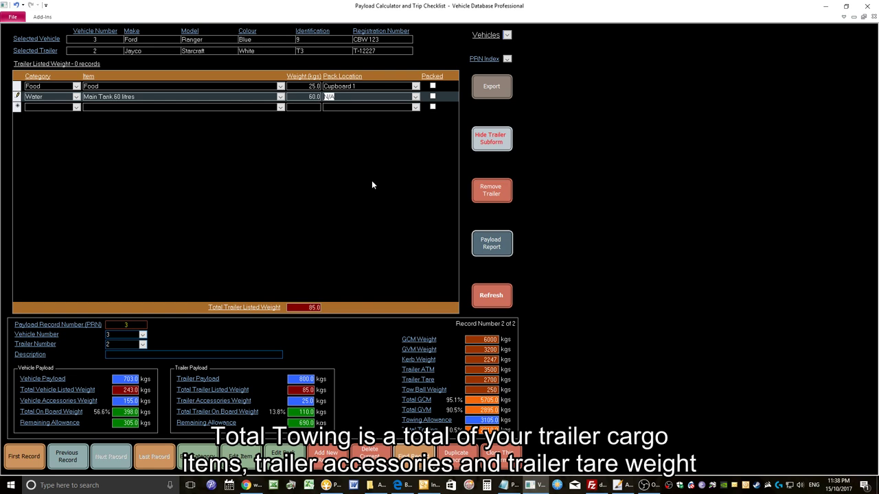
# - Enter a trailer cargo row with category Water, item "Grey Water" and pack location N/A
pyautogui.click(76, 107)
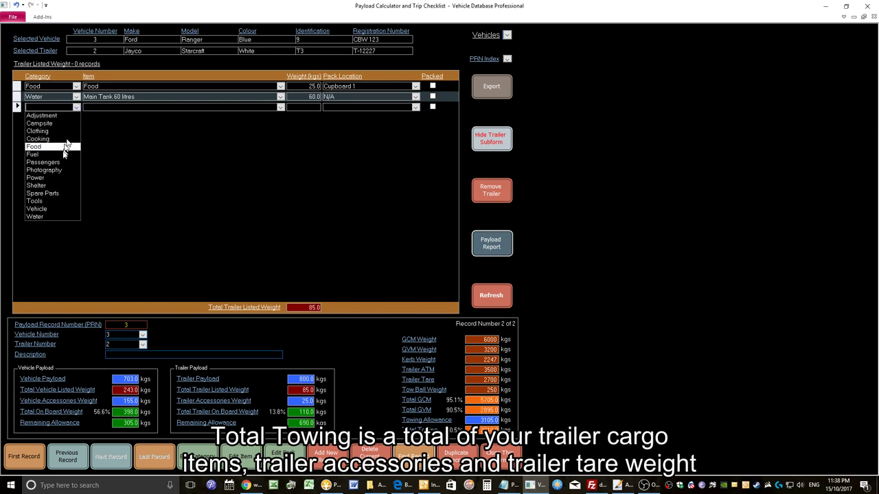
pyautogui.click(52, 217)
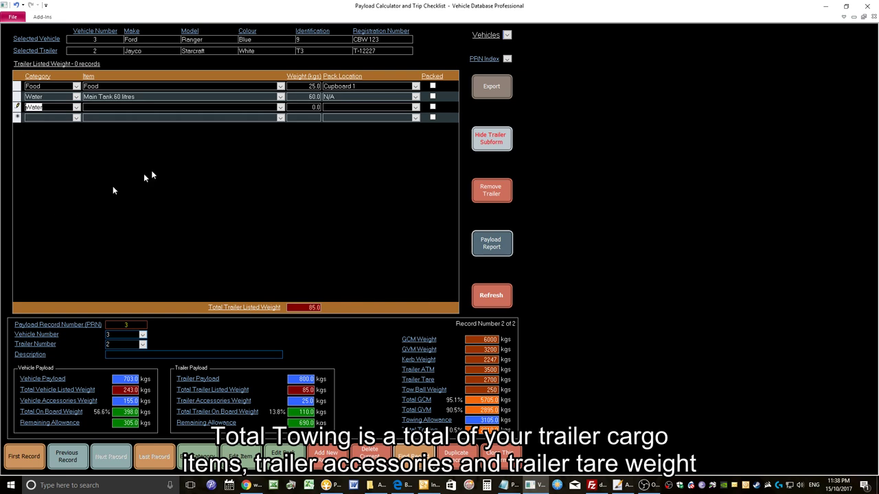
pyautogui.click(280, 108)
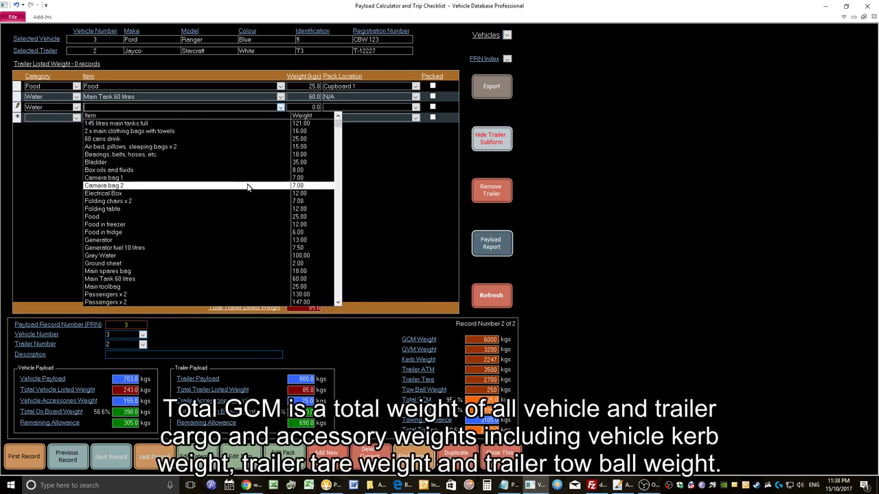
pyautogui.click(221, 262)
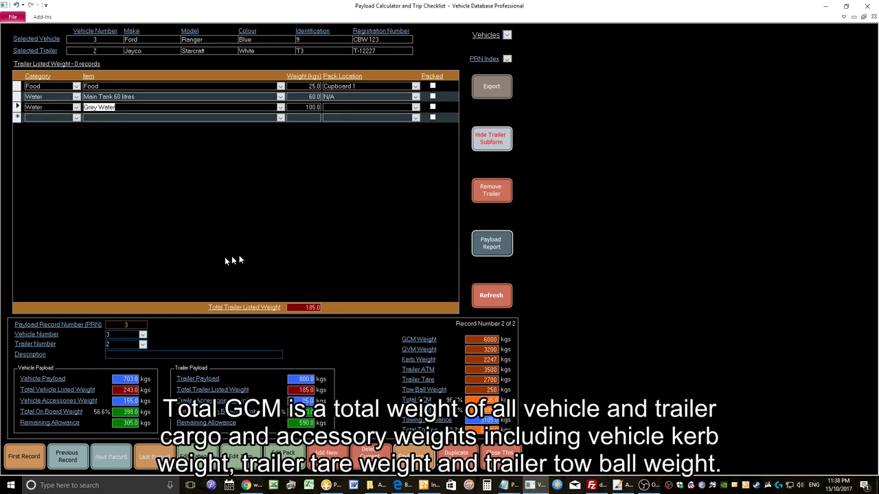
pyautogui.click(415, 107)
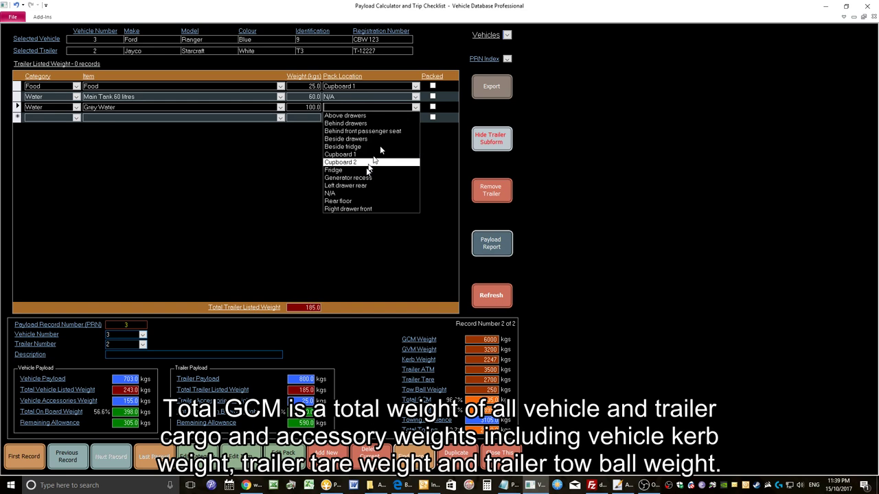
pyautogui.click(355, 194)
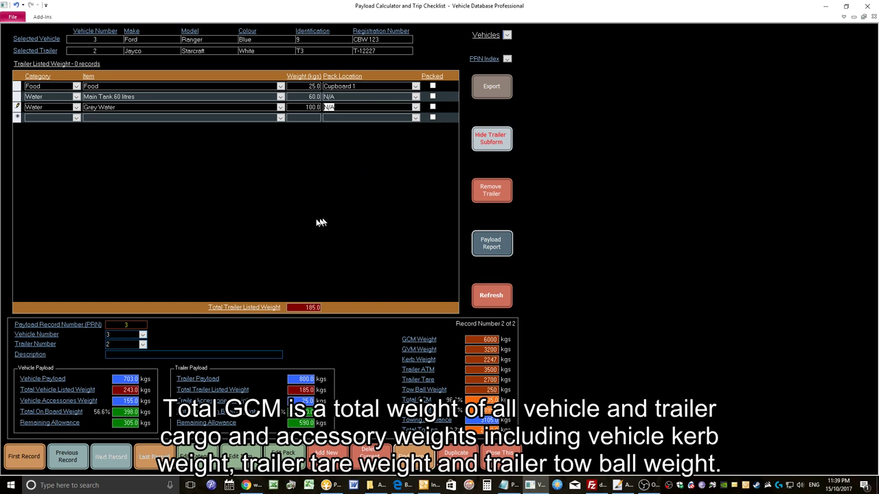
# - Enter a trailer cargo row with category Power, item Generator and pack location Generator recess
pyautogui.click(78, 119)
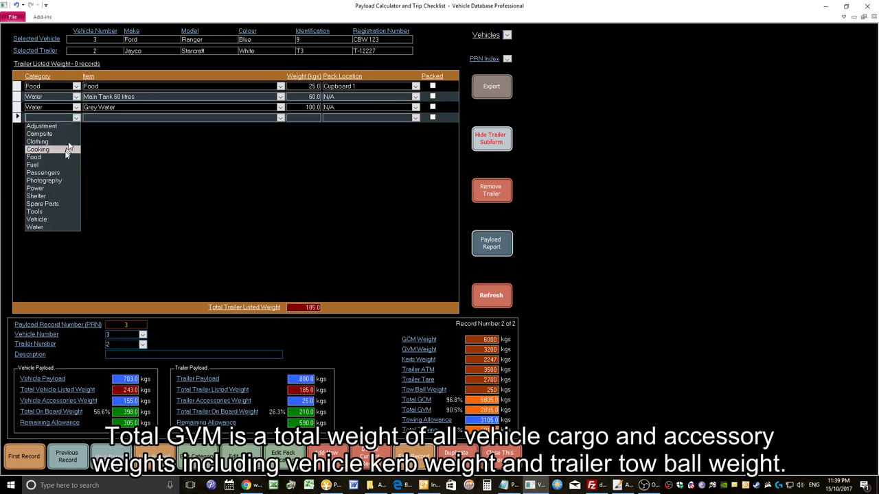
pyautogui.click(63, 192)
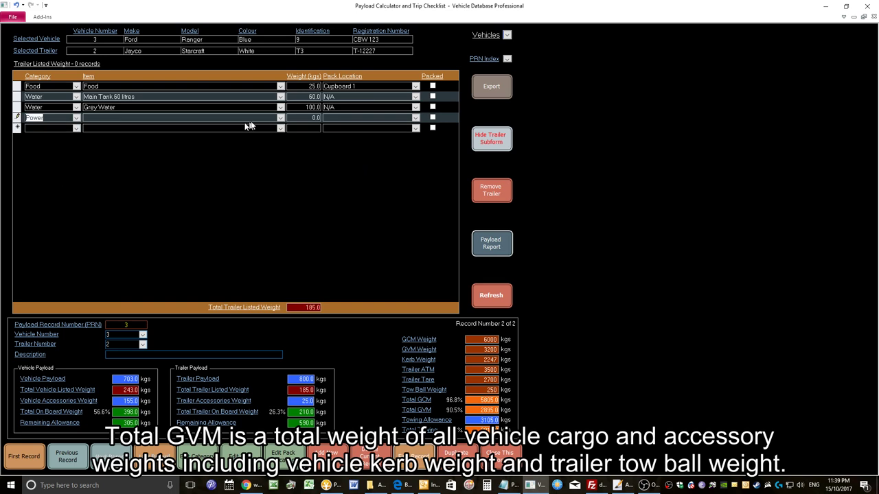
pyautogui.click(281, 118)
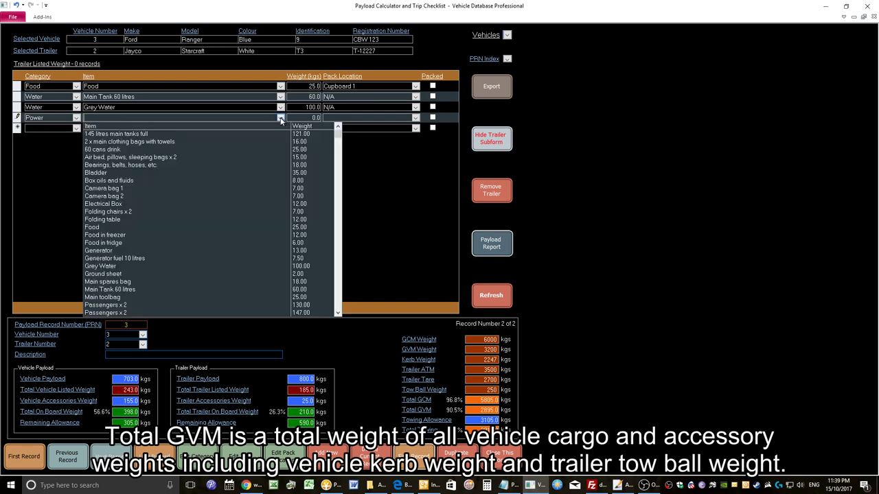
pyautogui.click(229, 251)
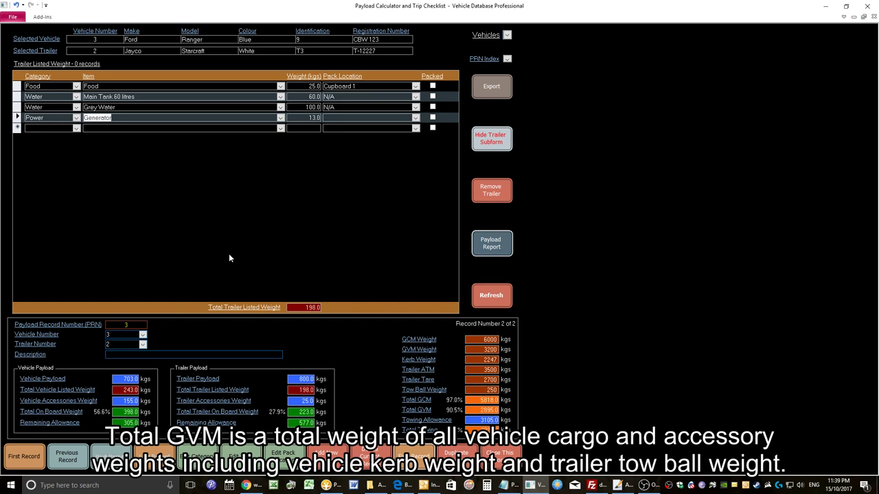
pyautogui.click(415, 121)
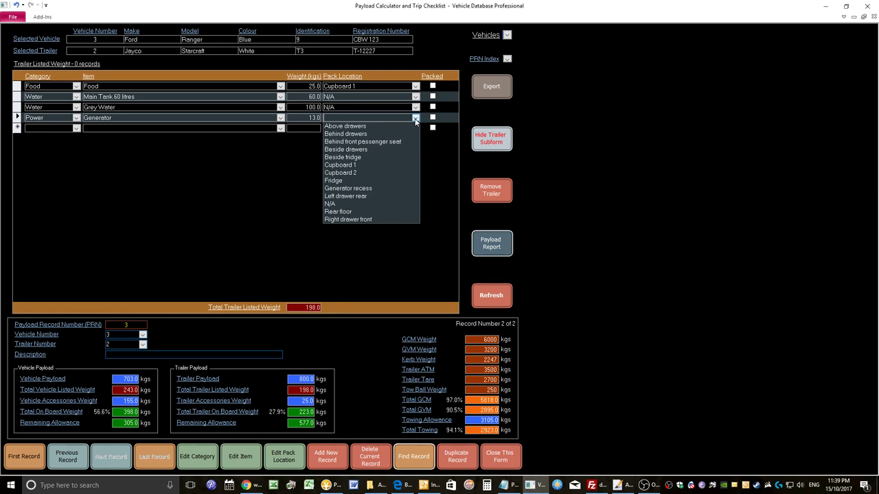
pyautogui.click(382, 190)
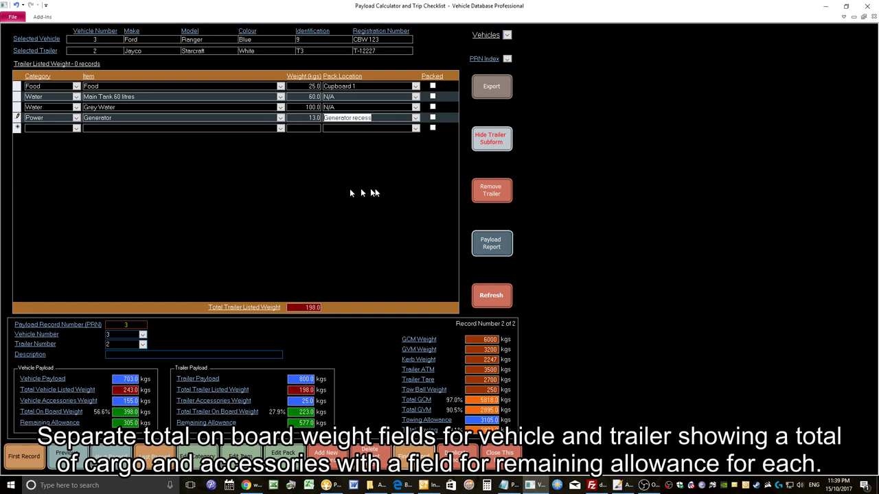
# - Enter a trailer cargo row with category Cooking, new item "Cooking box 1" and weight 12.5 kg
pyautogui.click(77, 129)
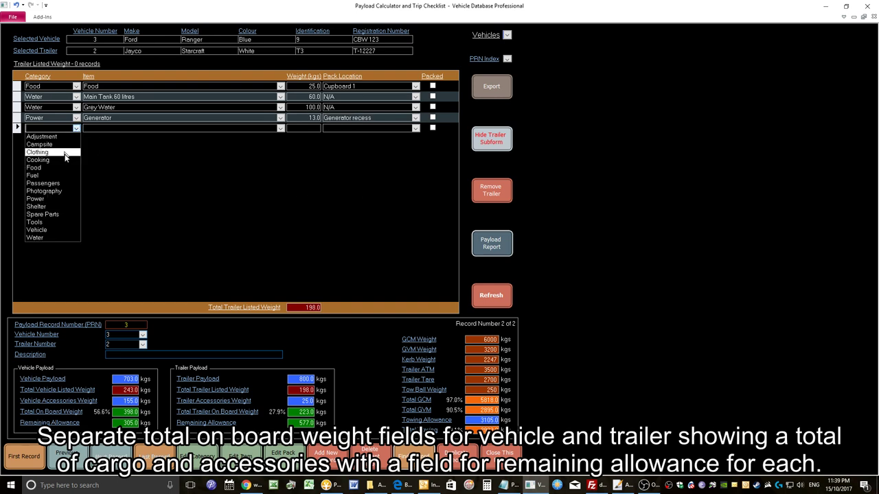
pyautogui.click(65, 159)
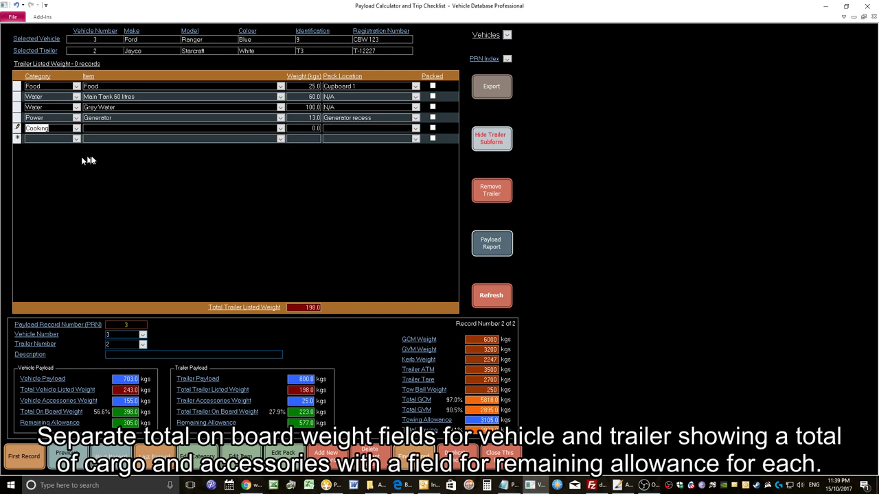
pyautogui.click(280, 129)
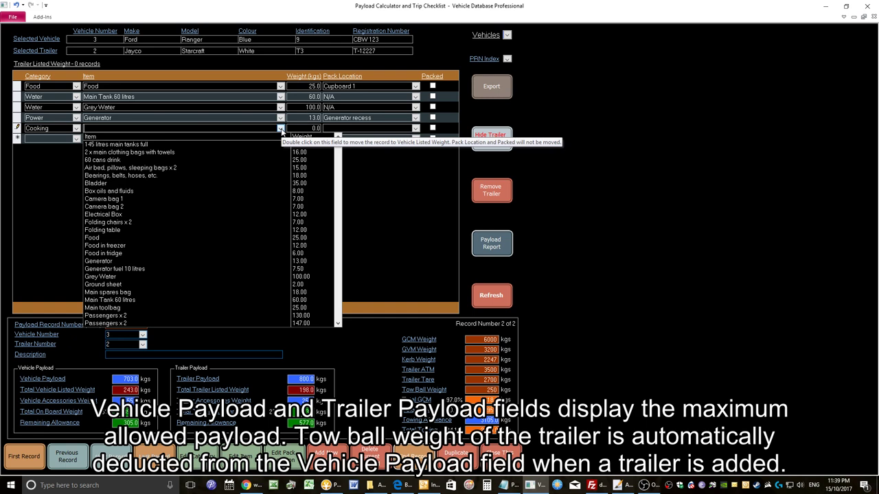
pyautogui.click(216, 128)
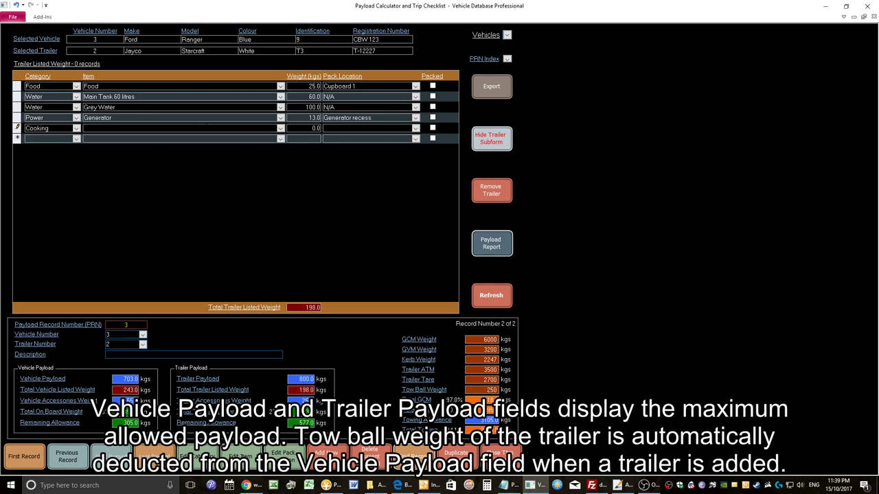
pyautogui.write('Cooking box 1')
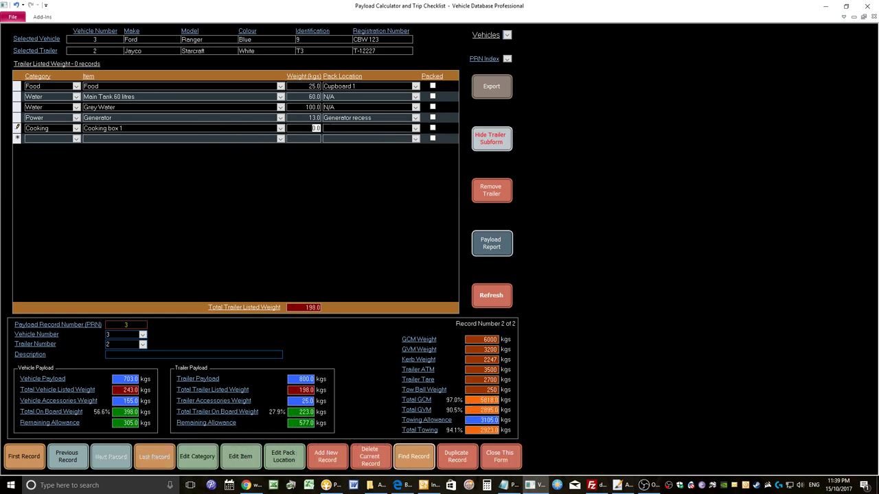
pyautogui.hotkey('shift', 'Return')
pyautogui.write('12')
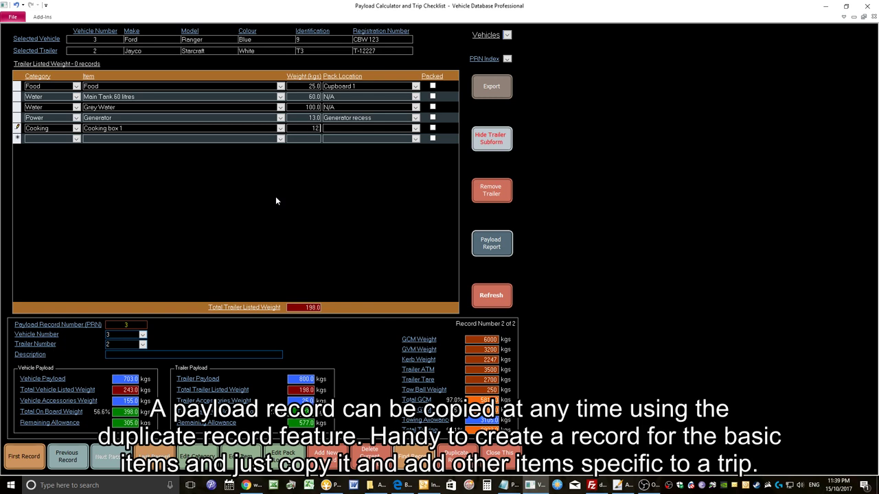
pyautogui.write('.5')
# - Set the pack location of Cooking box 1 to the new value "Front boot"
pyautogui.click(363, 128)
pyautogui.click(416, 128)
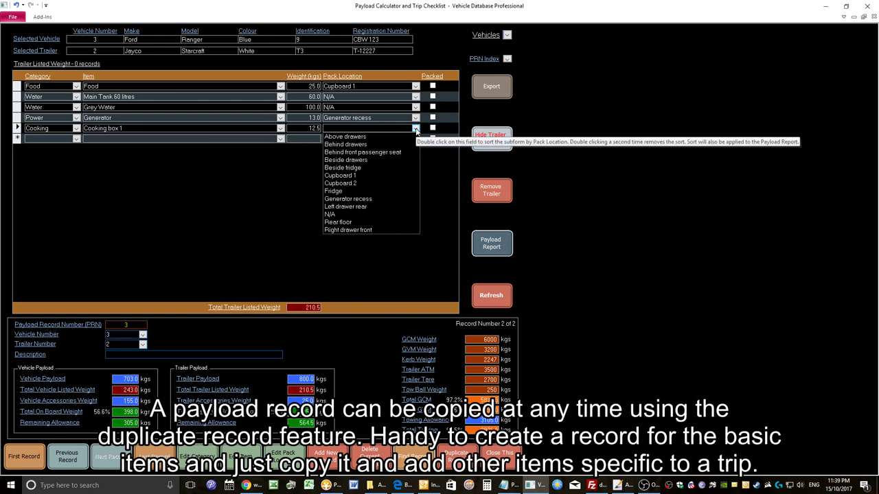
pyautogui.click(416, 129)
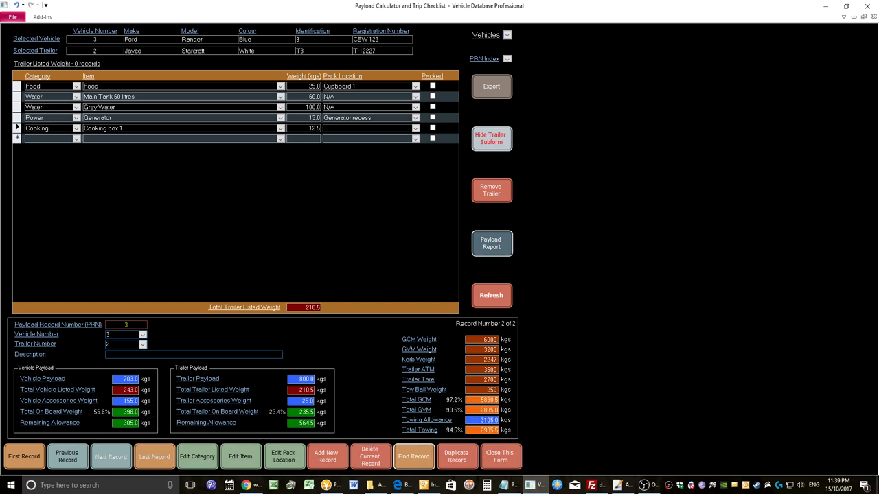
pyautogui.write('Fr')
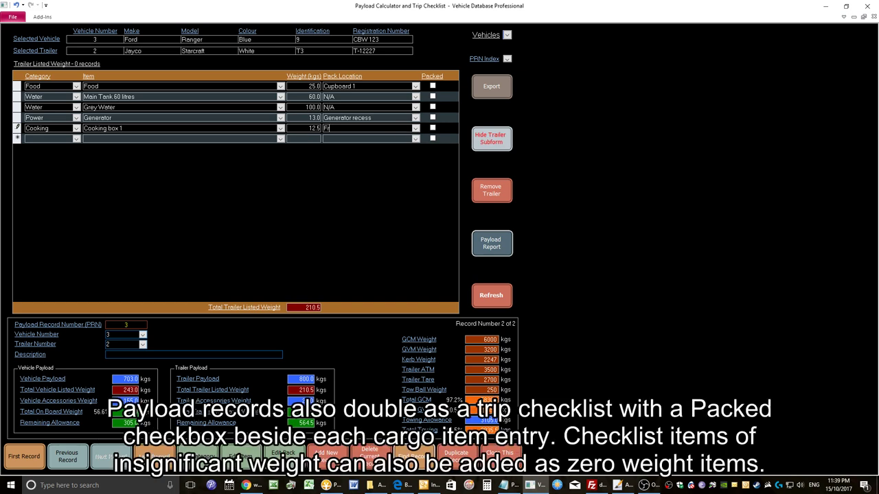
pyautogui.write('ont boot')
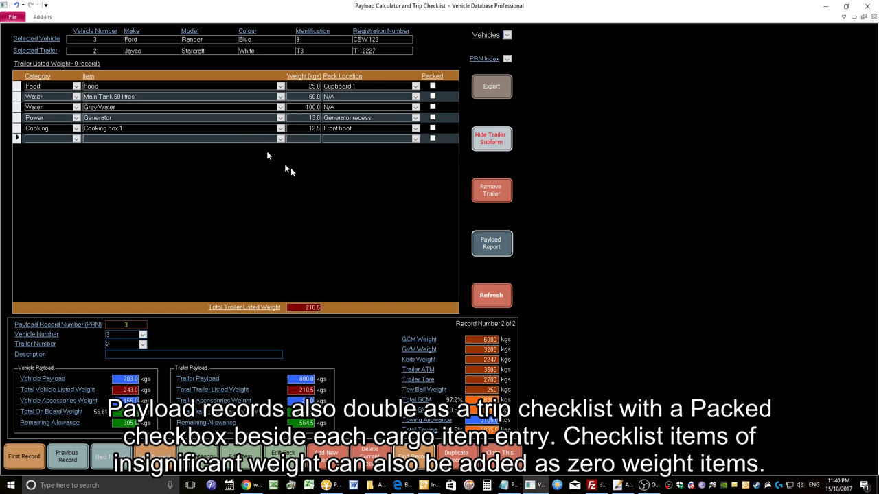
# - Refresh the payload record, enter the description "Tassie trip 2017" and refresh again
pyautogui.click(488, 295)
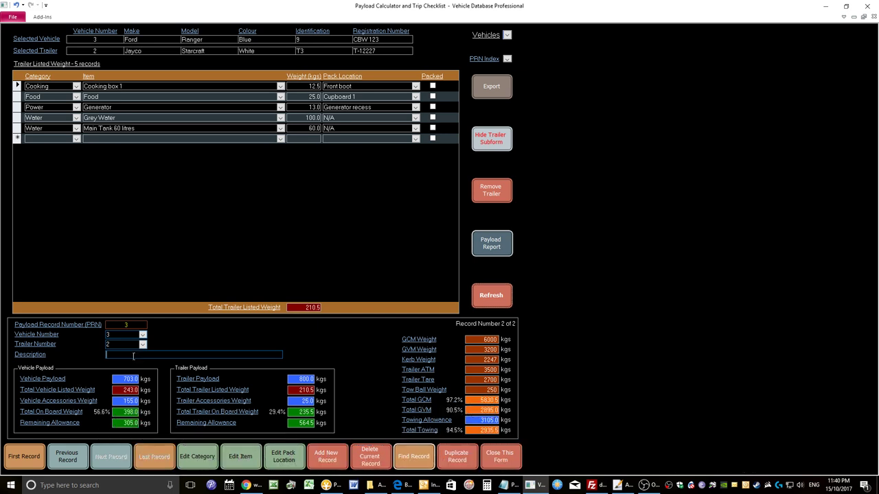
pyautogui.write('T')
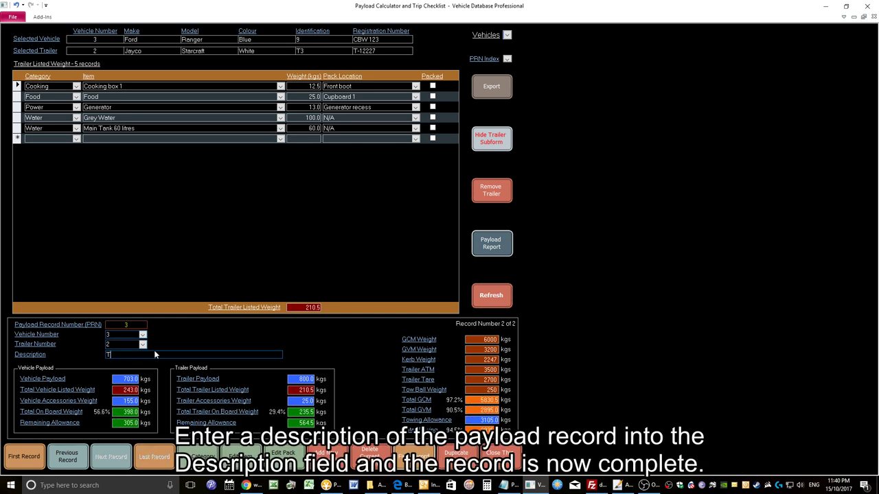
pyautogui.write('assie trip 2017')
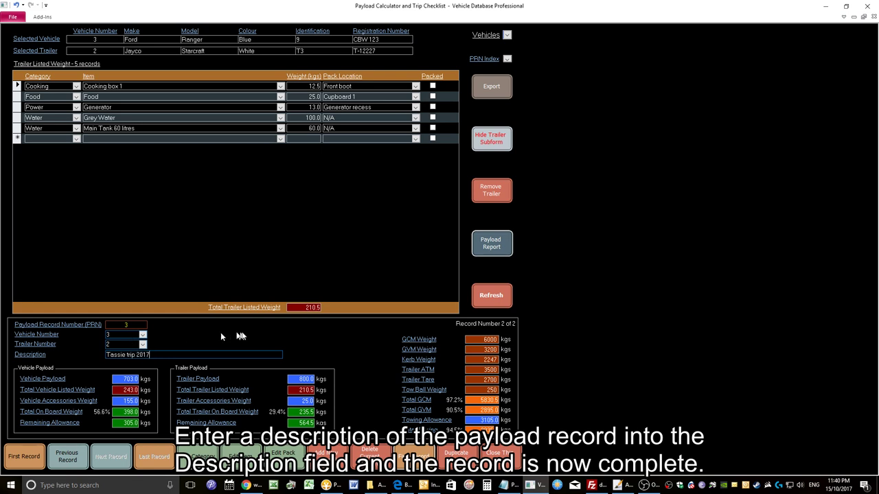
pyautogui.click(498, 297)
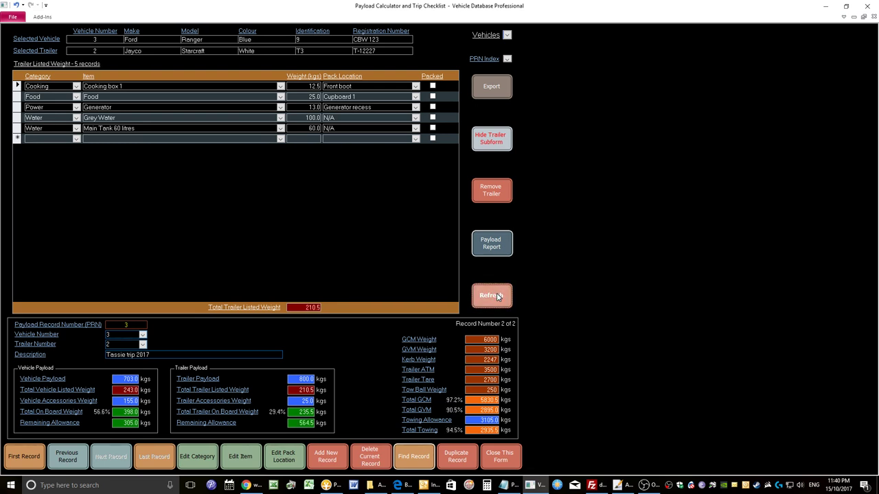
# - Open the payload report, view its second page and close the report
pyautogui.click(492, 249)
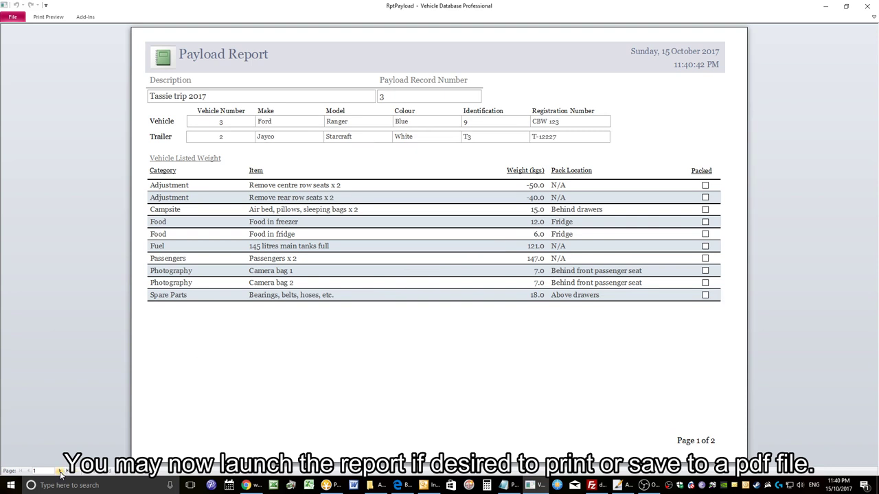
pyautogui.click(61, 471)
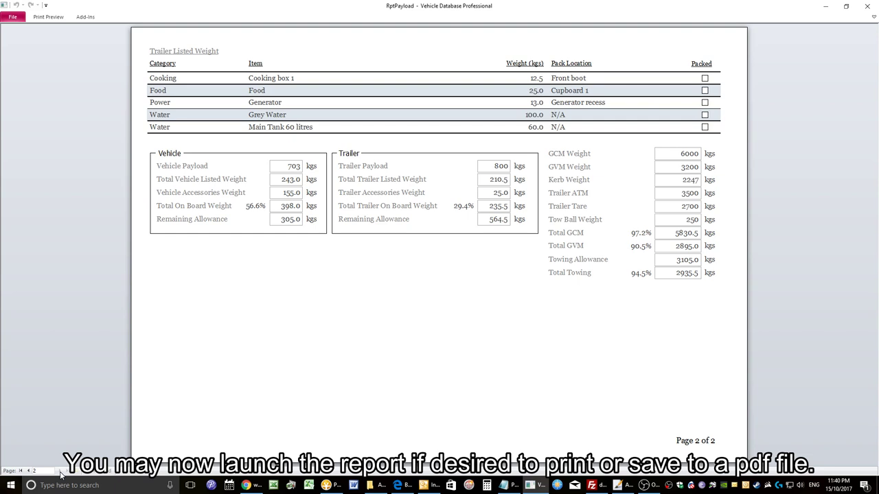
pyautogui.rightClick(365, 316)
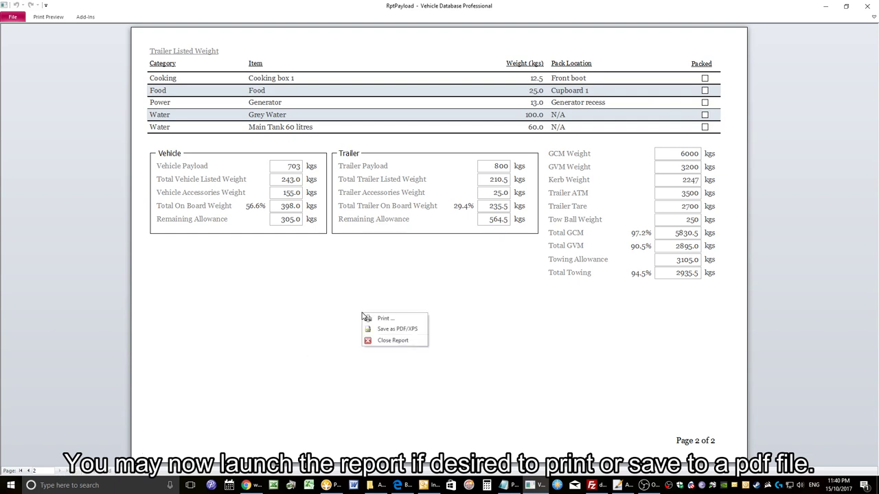
pyautogui.click(393, 341)
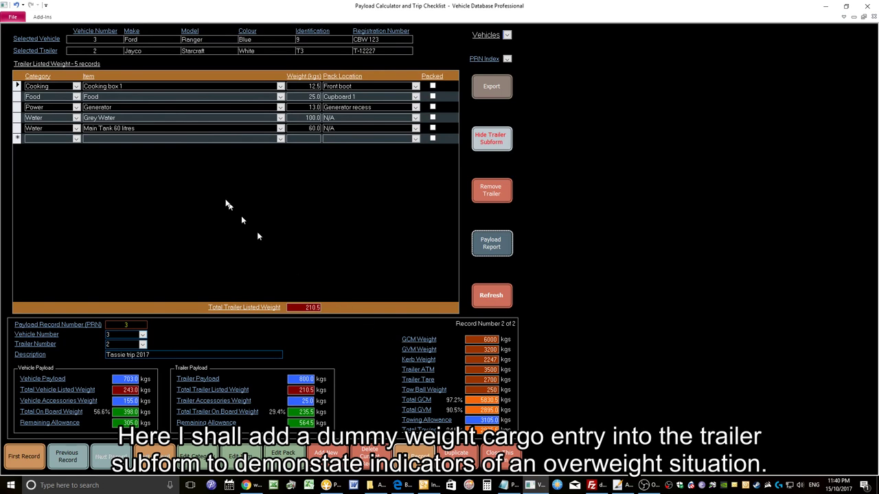
# - Add a trailer cargo row with item "Dummy weight" and a weight of 300 kg, leaving category and pack location blank
pyautogui.click(201, 139)
pyautogui.write('Dummy')
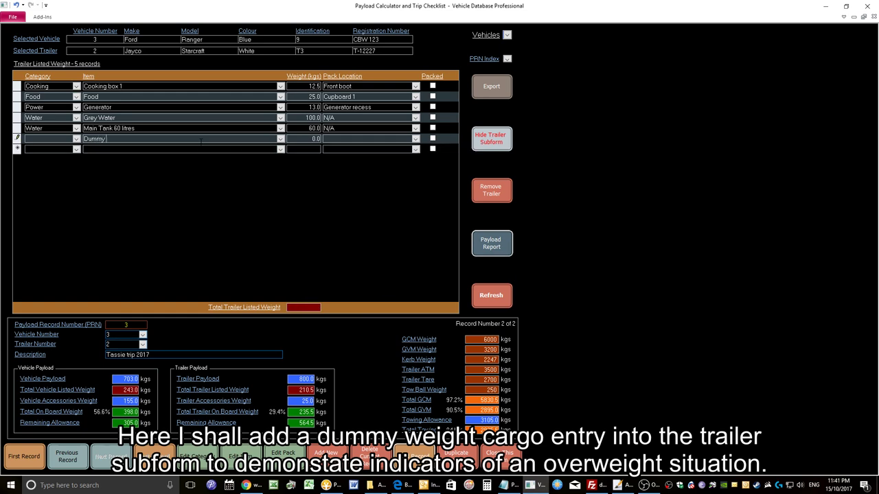
pyautogui.write(' weight')
pyautogui.press('Tab')
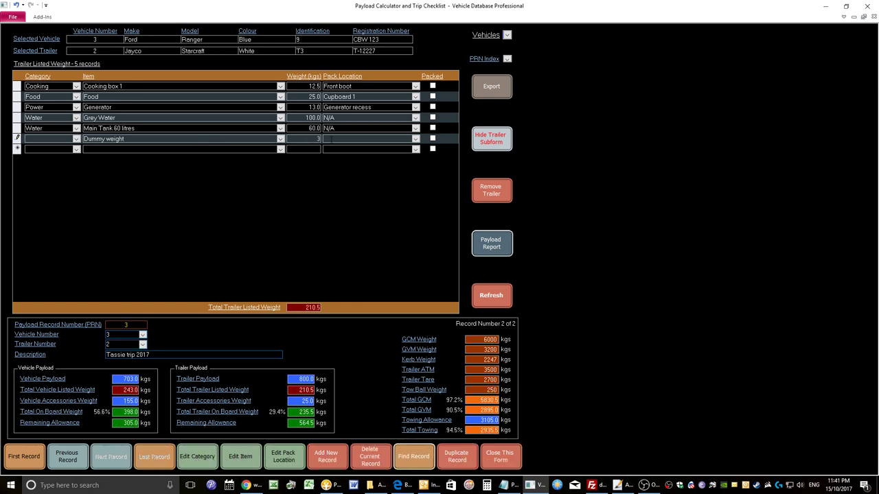
pyautogui.write('300.00')
pyautogui.press('Tab')
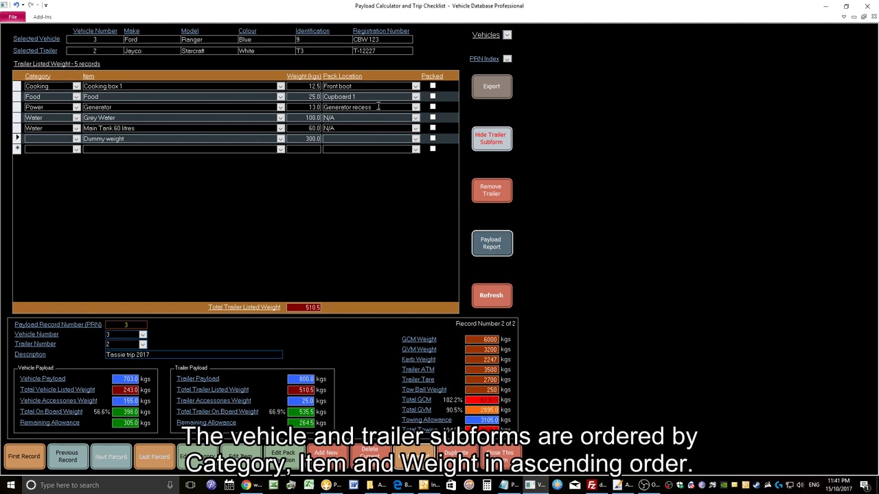
# - Hide the trailer subform and sort the vehicle cargo list by pack location
pyautogui.click(491, 139)
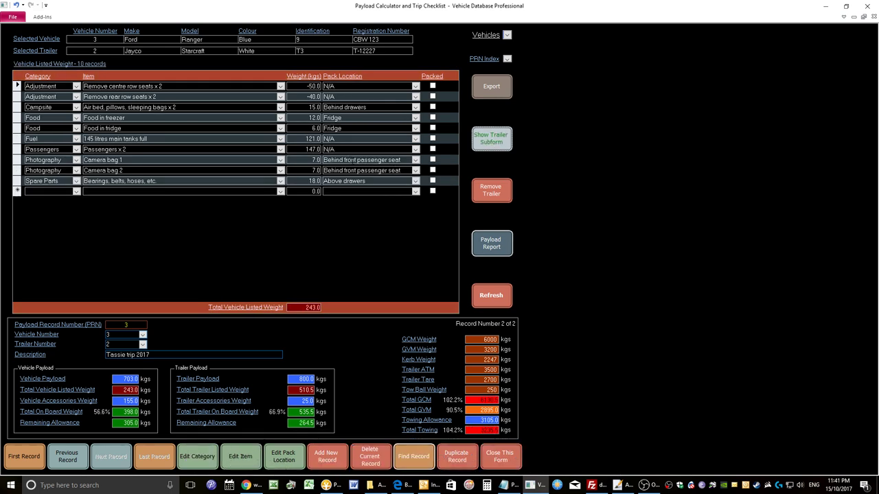
pyautogui.doubleClick(351, 160)
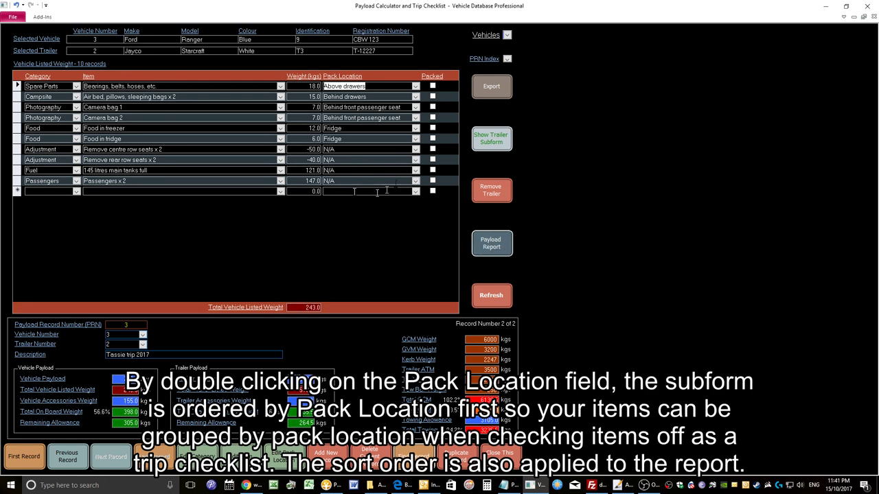
# - View the payload report sorted by pack location and close it
pyautogui.click(491, 244)
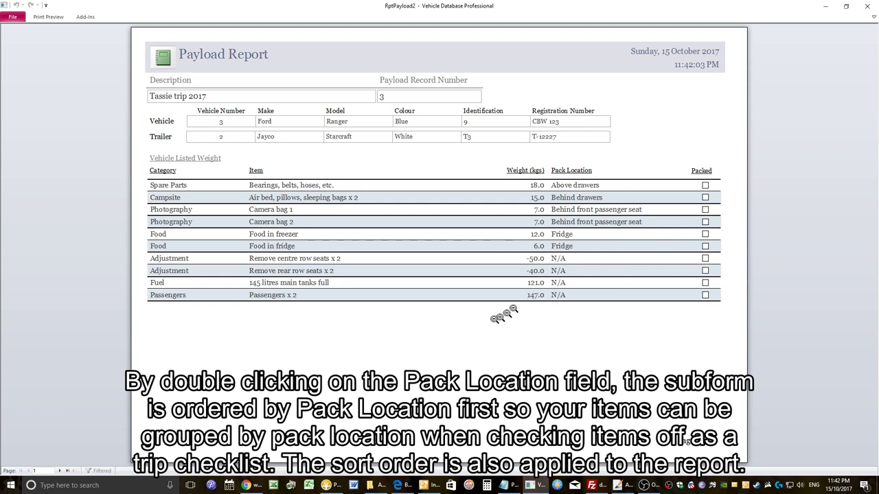
pyautogui.rightClick(429, 324)
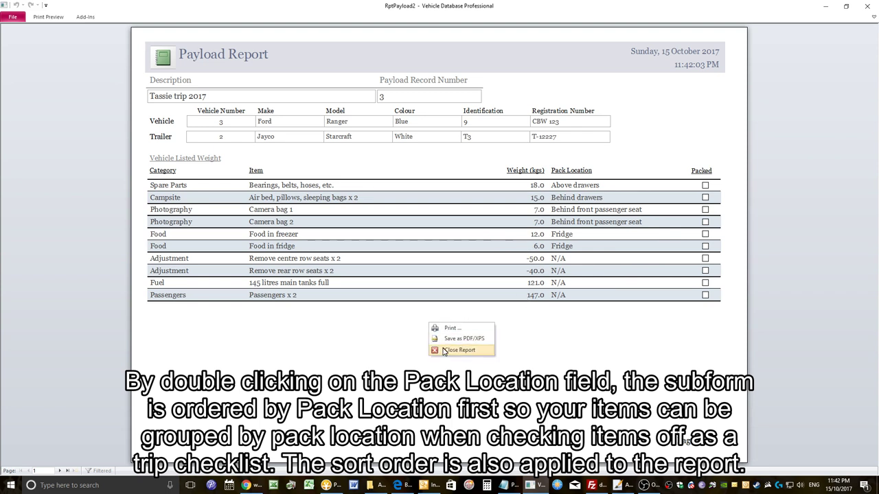
pyautogui.click(443, 352)
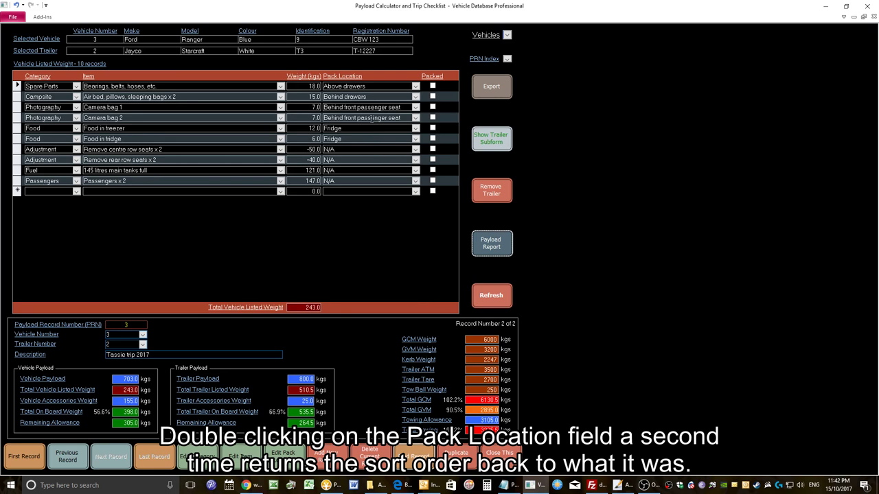
# - Restore the vehicle cargo list's default sort order and move the item "Bearings, belts, hoses, etc." to the trailer cargo list
pyautogui.doubleClick(374, 118)
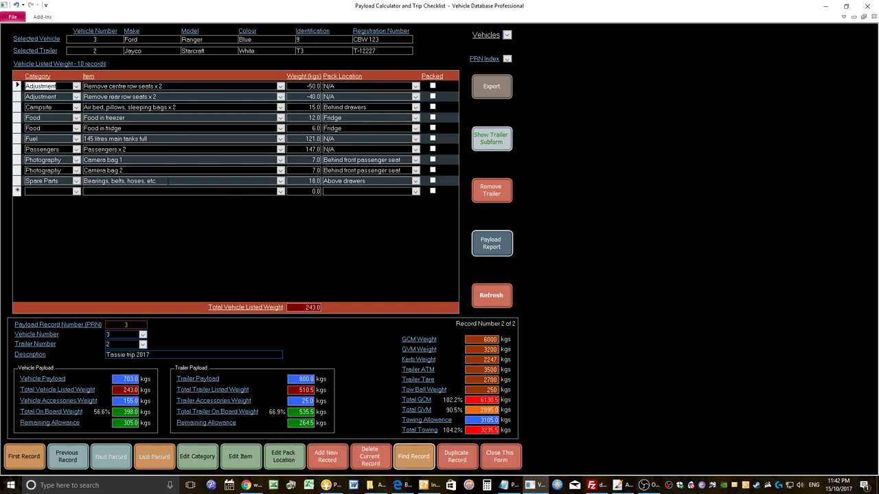
pyautogui.doubleClick(167, 181)
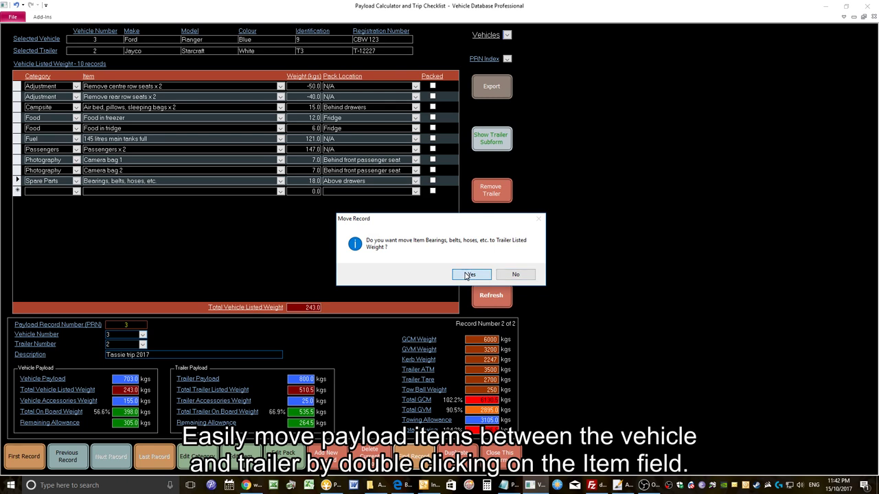
pyautogui.click(469, 275)
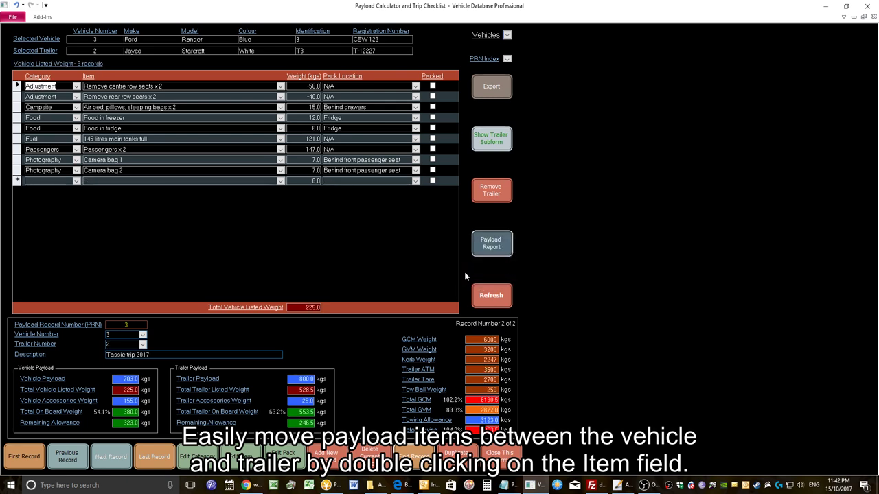
# - Show the trailer subform and set the pack location of "Bearings, belts, hoses, etc." to Front boot
pyautogui.click(496, 143)
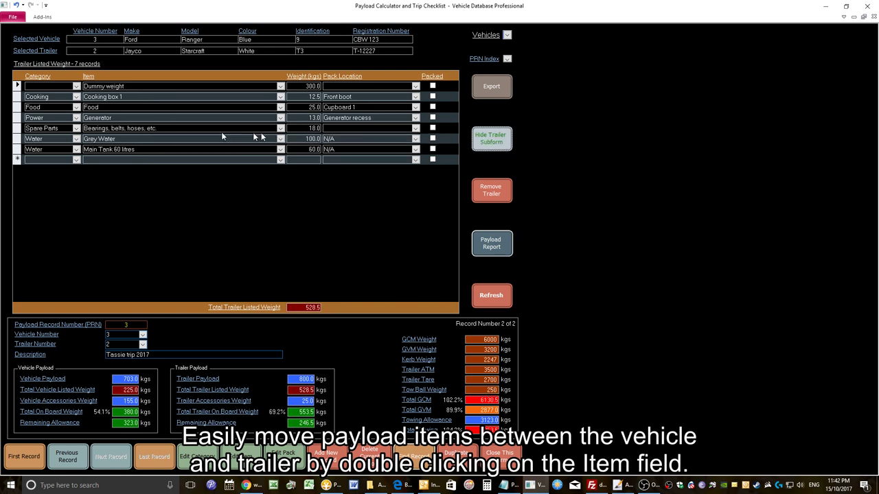
pyautogui.click(415, 130)
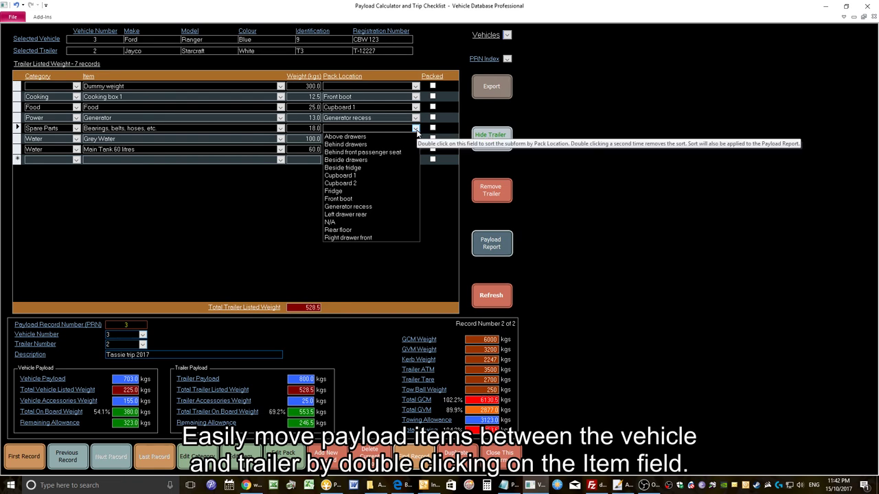
pyautogui.click(385, 199)
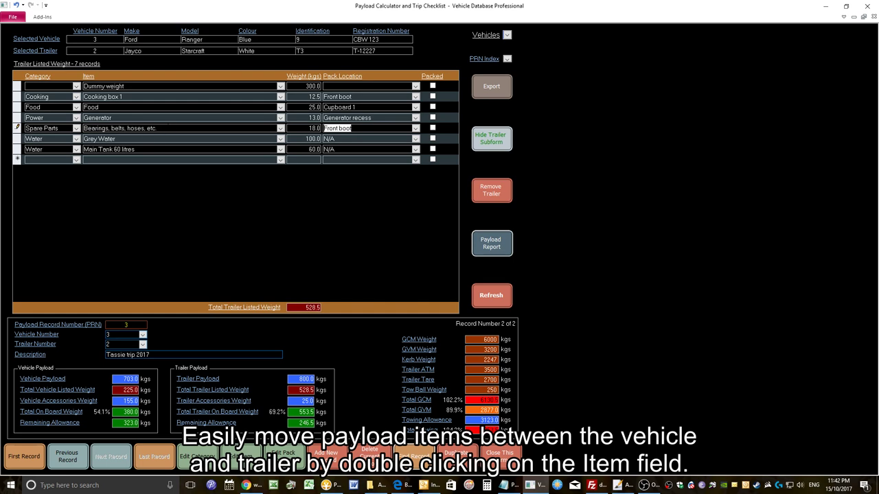
# - Move "Bearings, belts, hoses, etc." back to the vehicle cargo list and set its pack location there to Above drawers
pyautogui.doubleClick(166, 128)
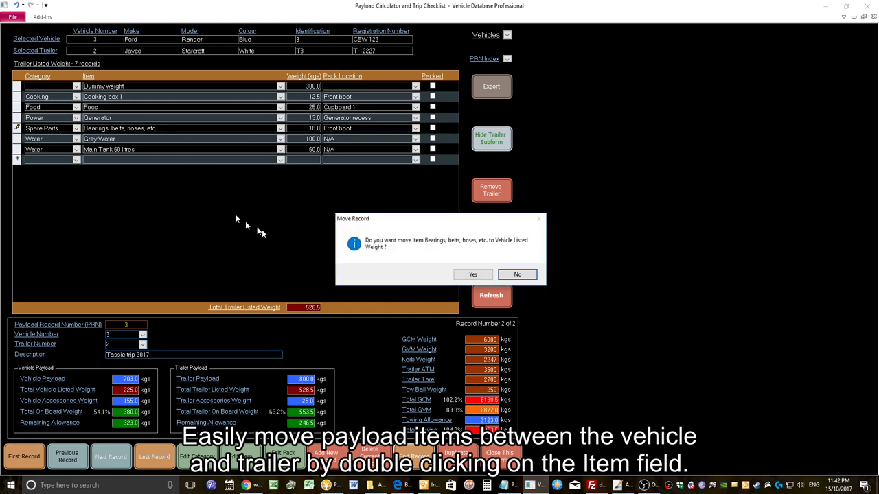
pyautogui.click(471, 275)
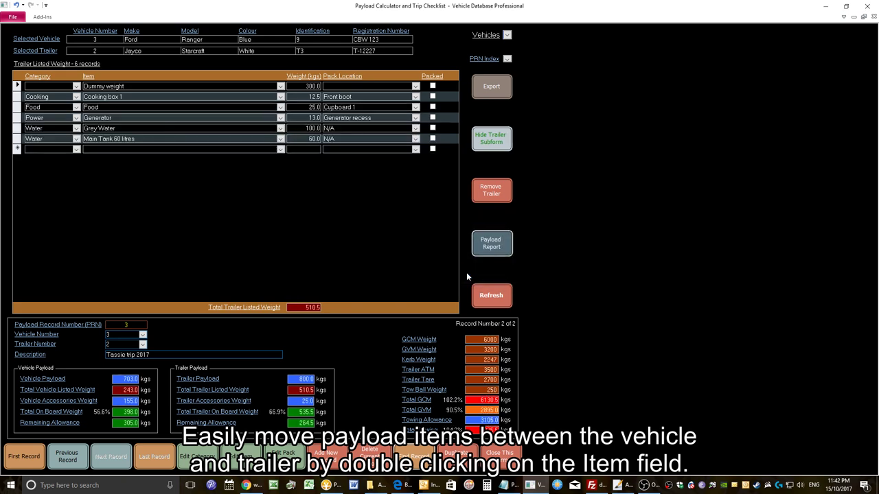
pyautogui.click(486, 146)
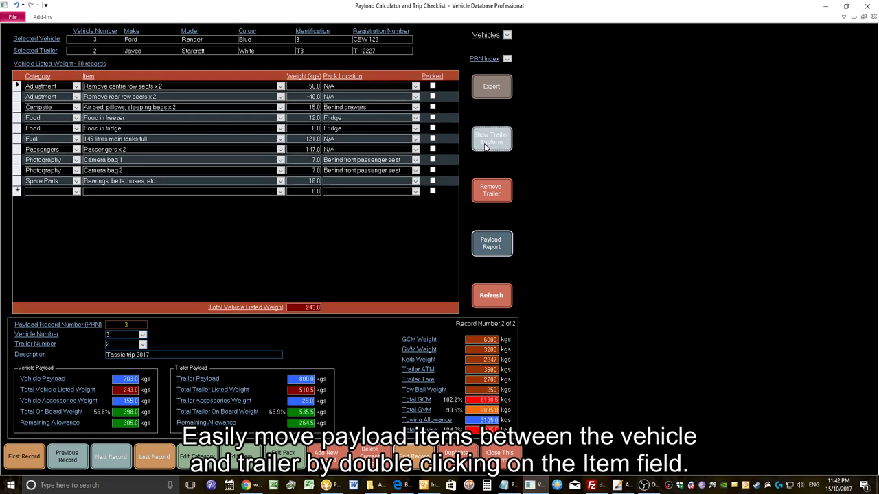
pyautogui.click(415, 181)
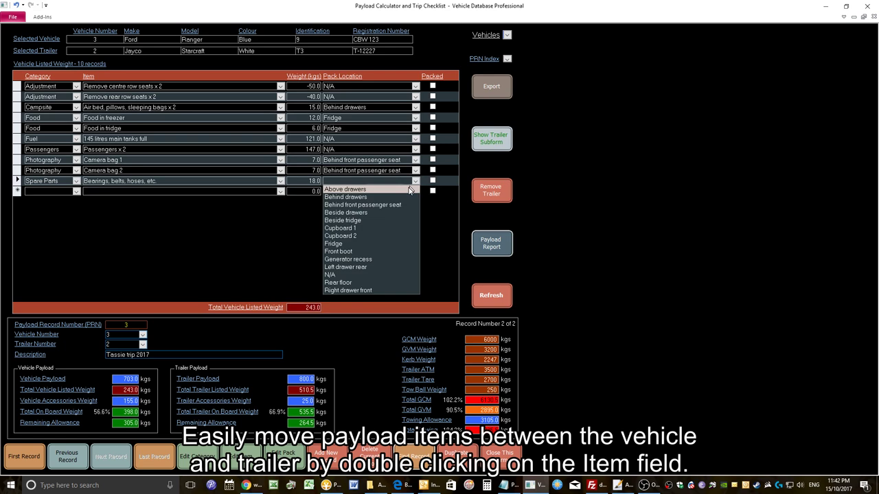
pyautogui.click(409, 190)
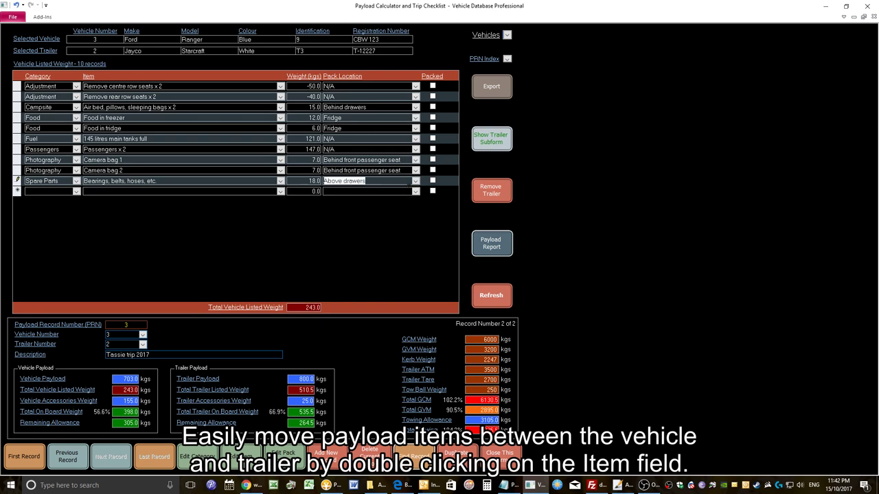